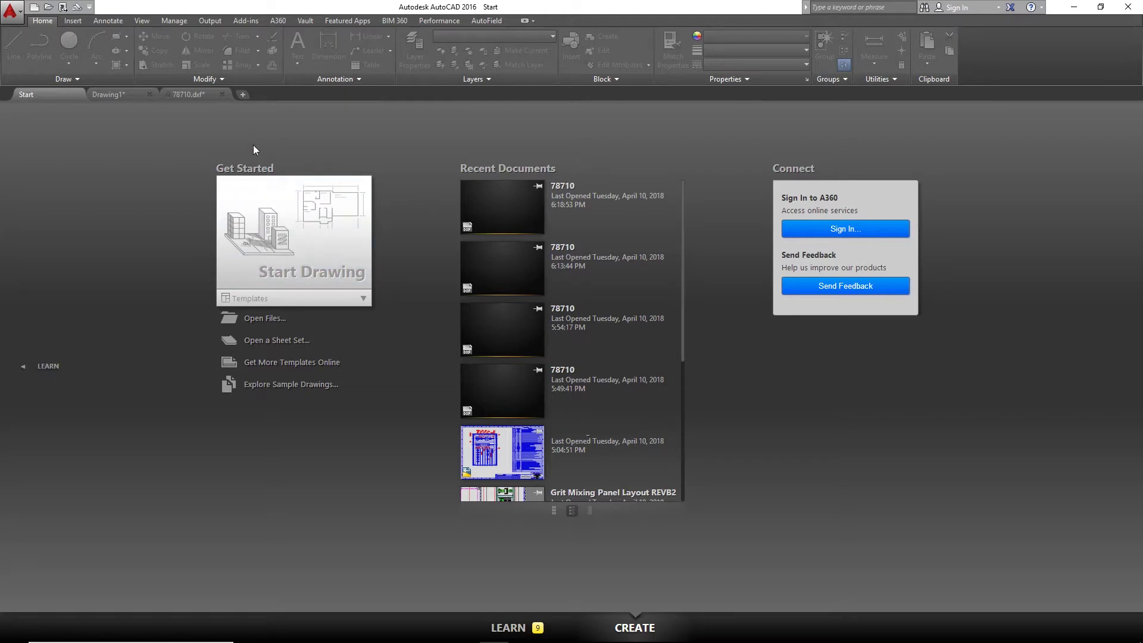
- Switch to Drawing1 and look over the enclosure component blocks laid out in it
mouse_move(126, 95)
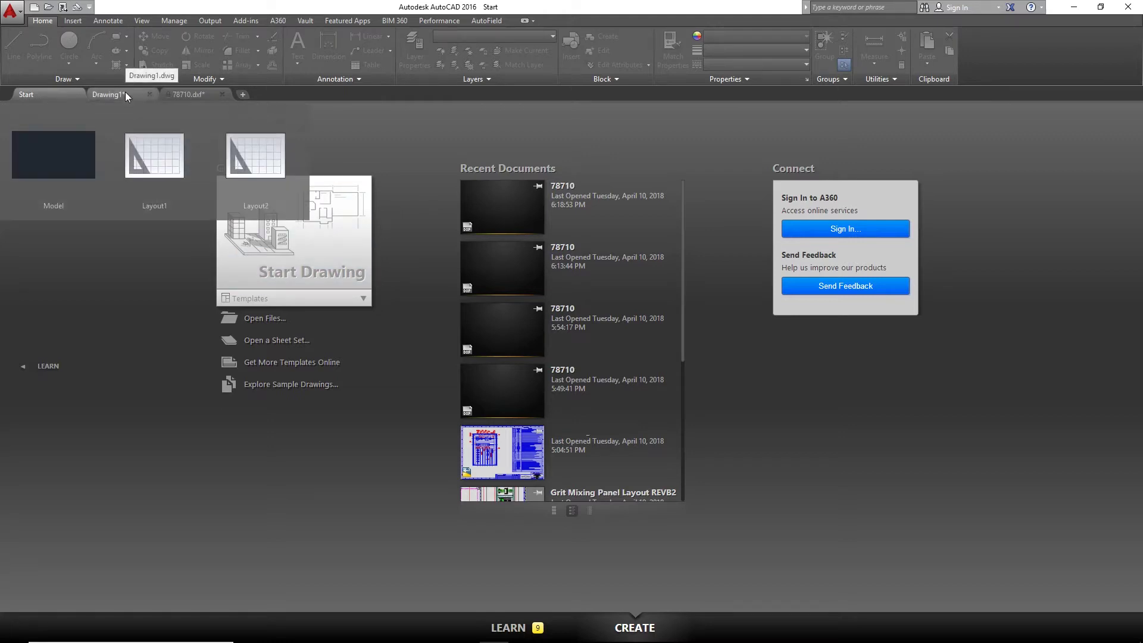
click(124, 93)
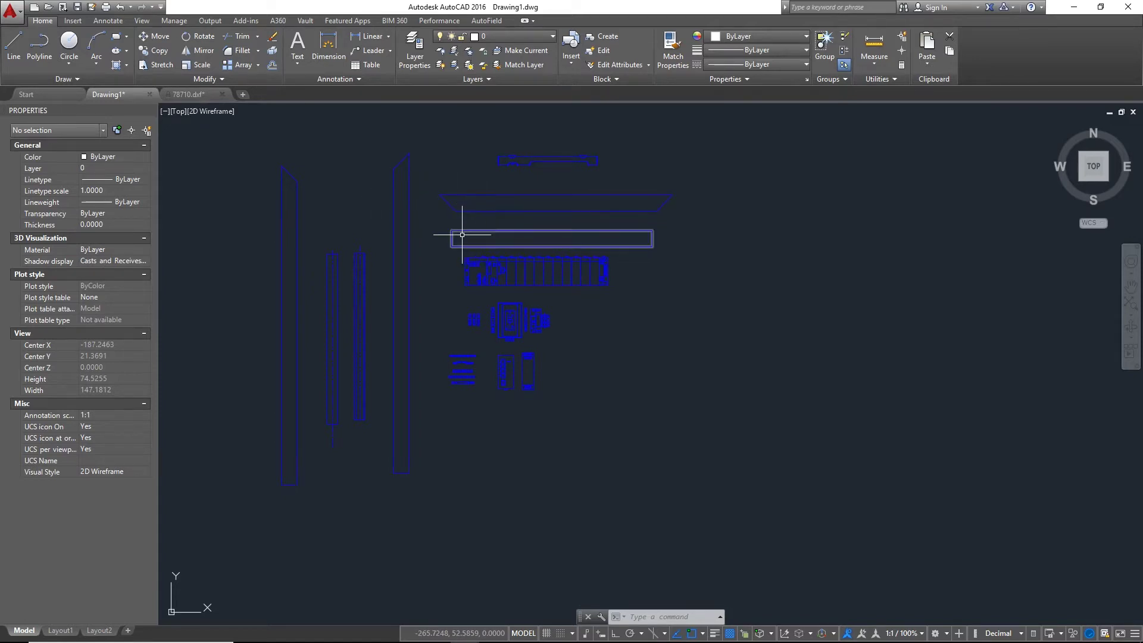
scroll(572, 274, up, 3)
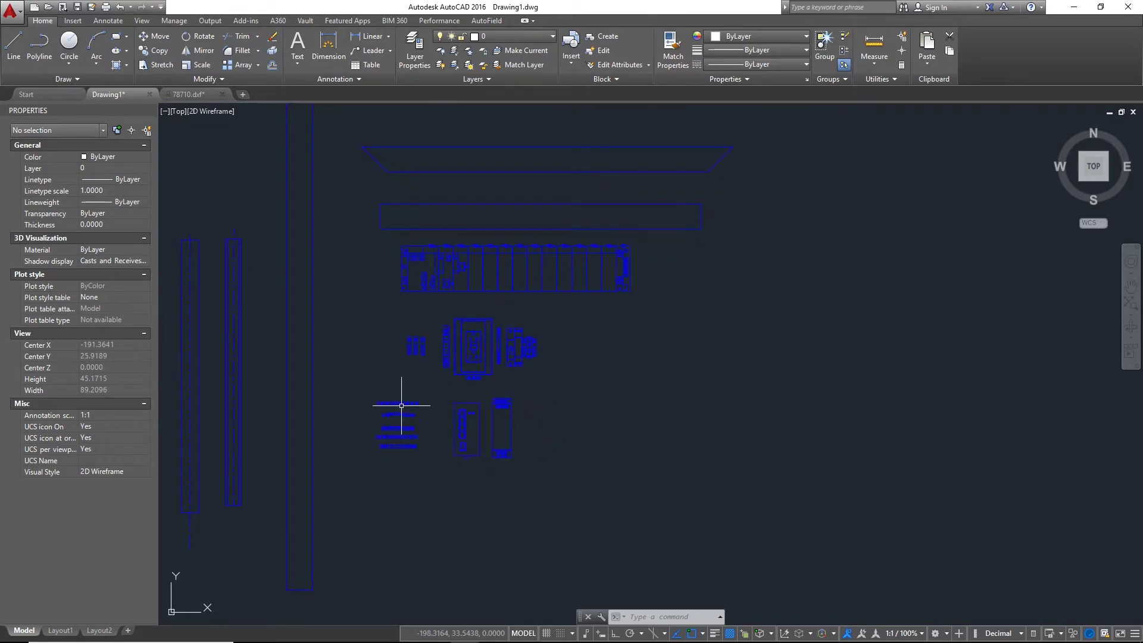
middle_drag(395, 378, 467, 380)
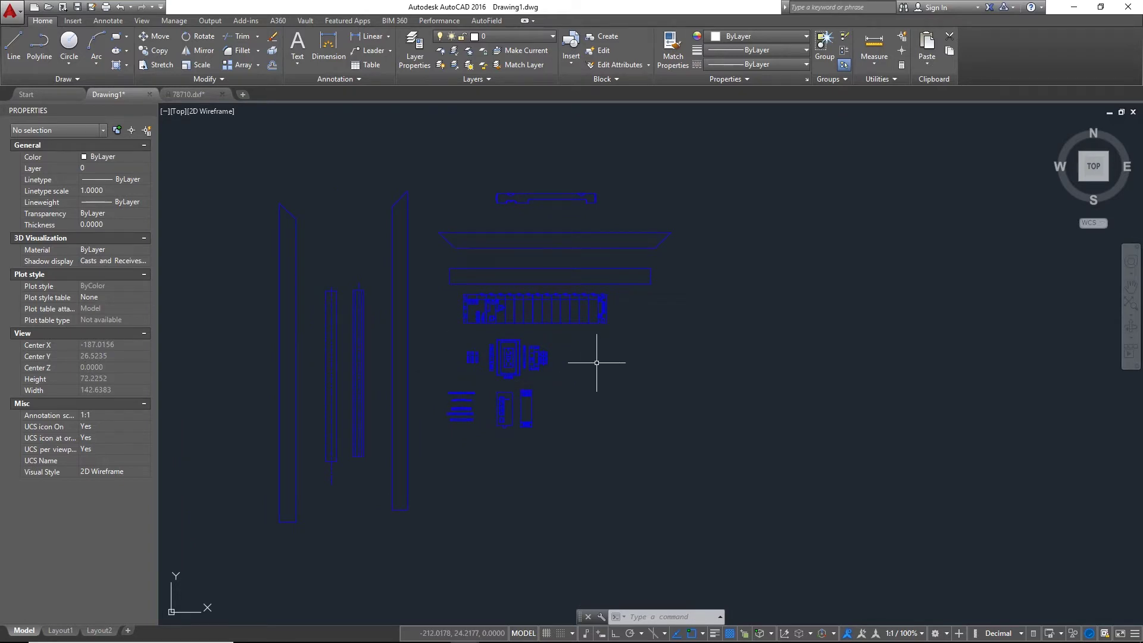
middle_drag(598, 361, 587, 339)
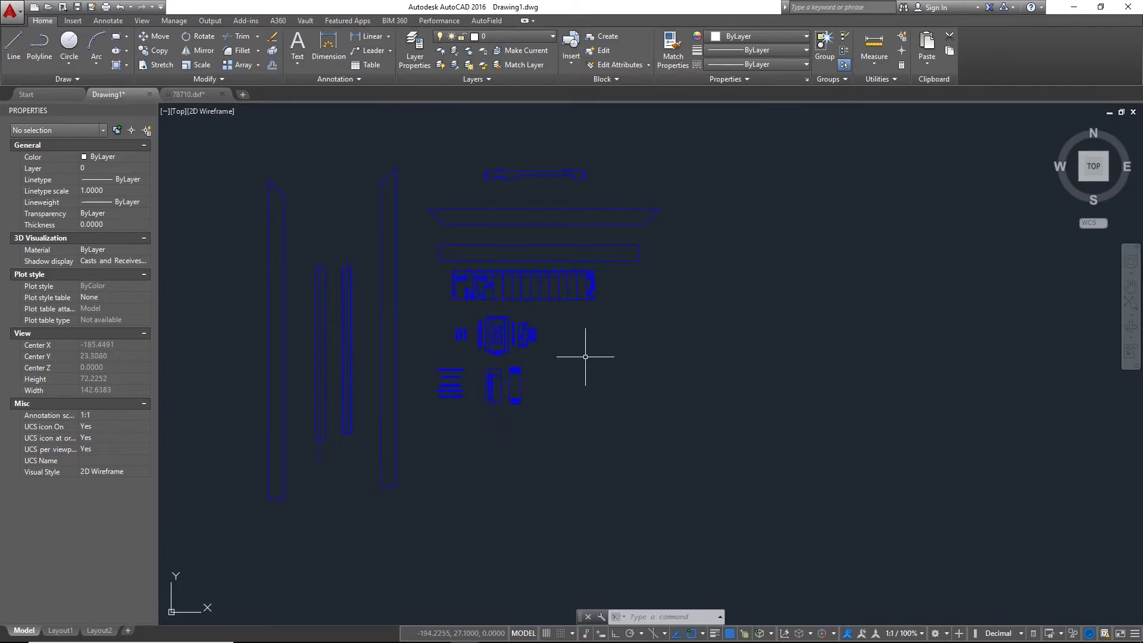
- Switch to Chrome to view the Hoffman CP4836 backplane page and its CAD drawing download, then return to AutoCAD
click(349, 632)
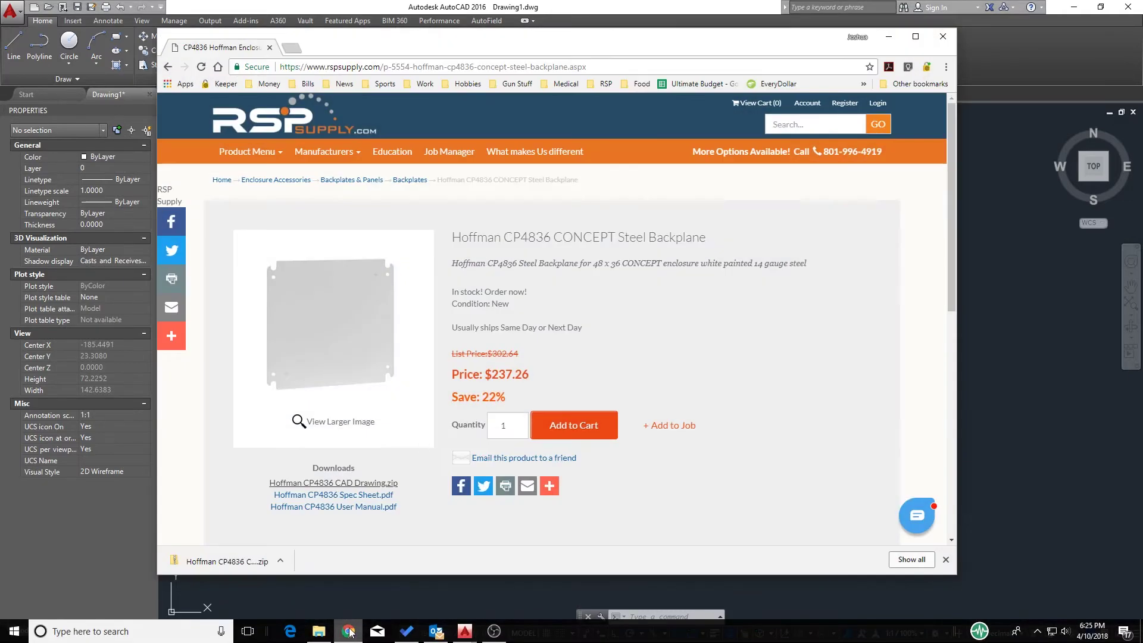
drag(705, 238, 461, 241)
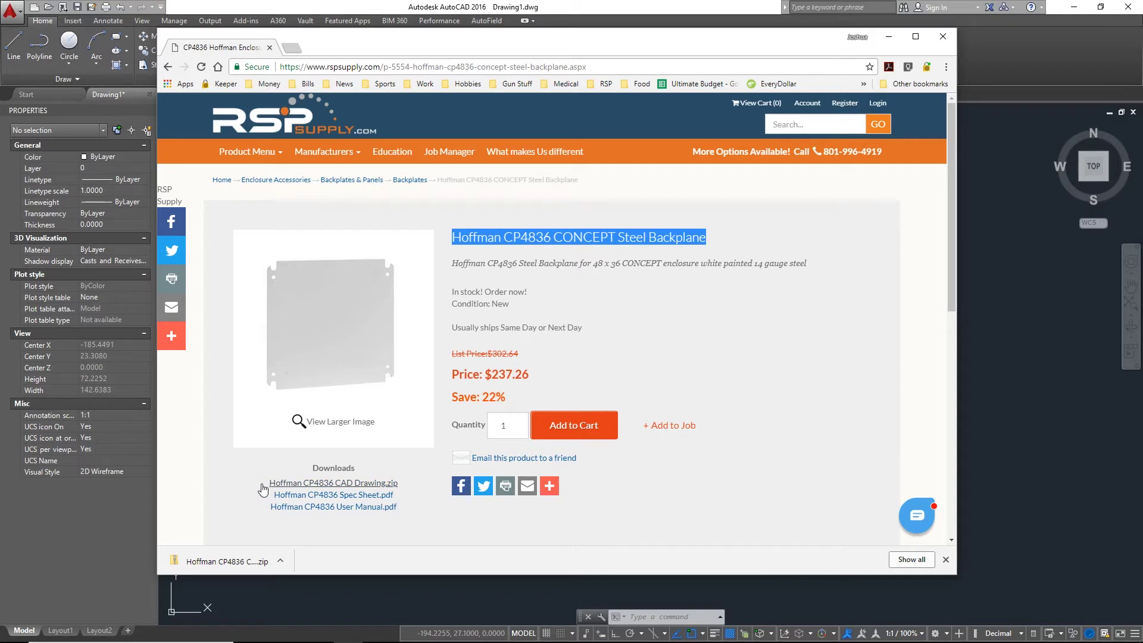
click(371, 485)
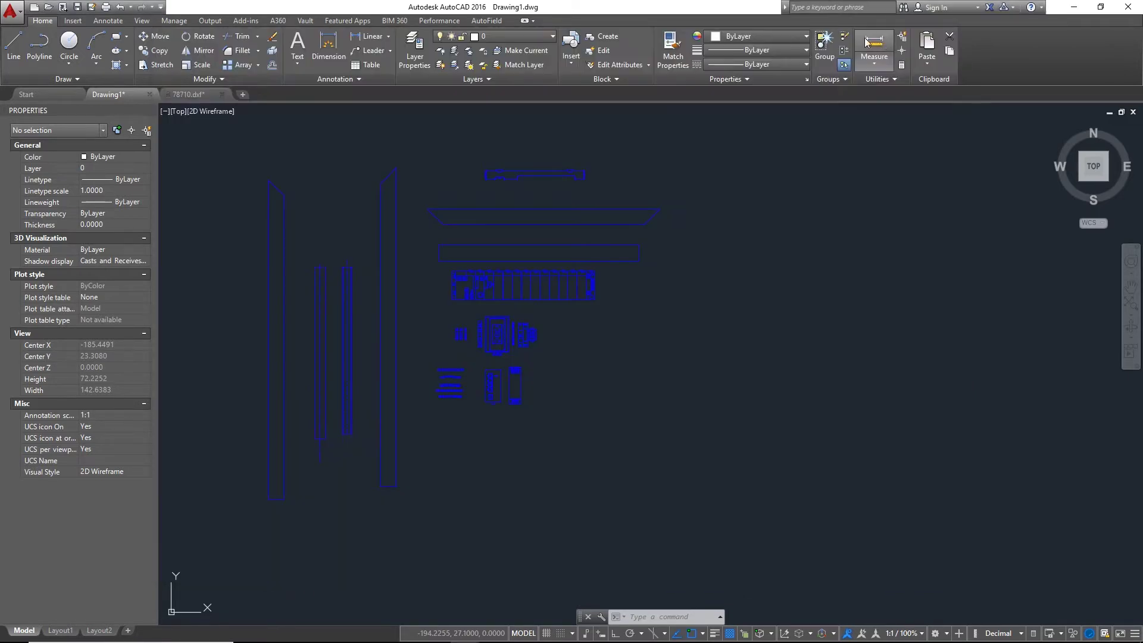
click(888, 36)
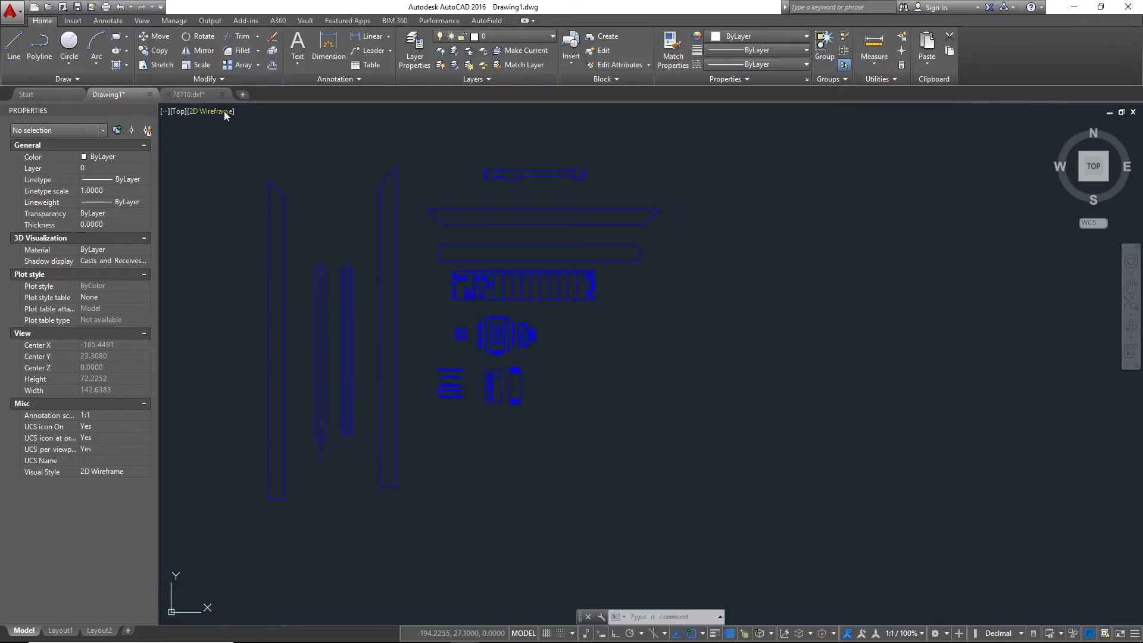
- Copy the backplate's front view from 78710.dxf and paste it into Drawing1, to the right of the component blocks
click(212, 94)
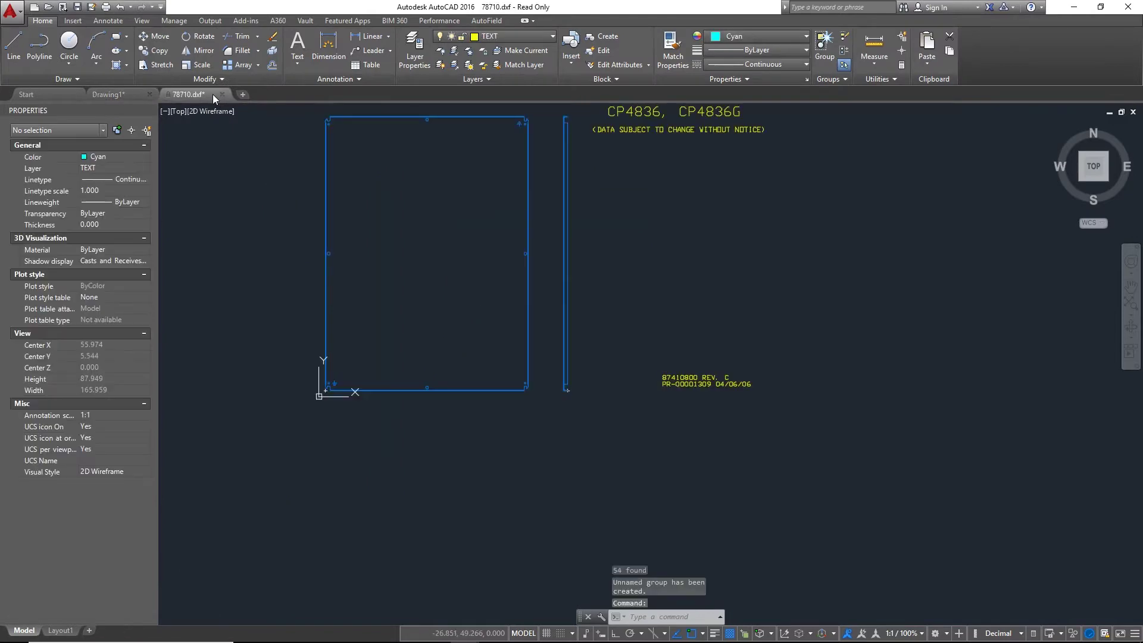
click(324, 139)
key(Escape)
click(128, 95)
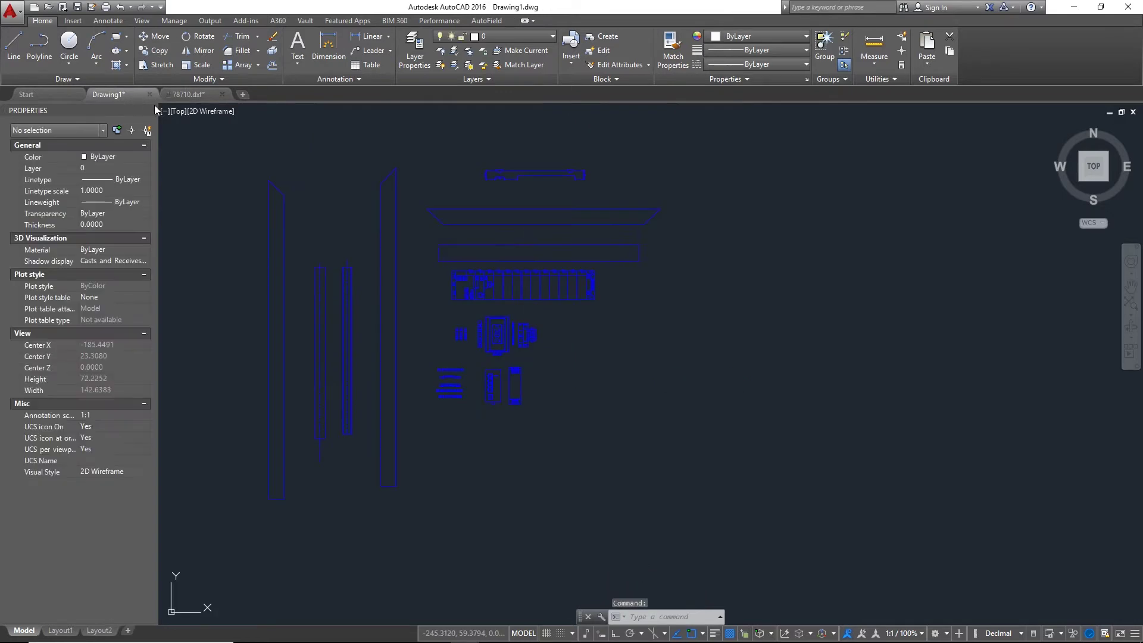
key(ctrl+v)
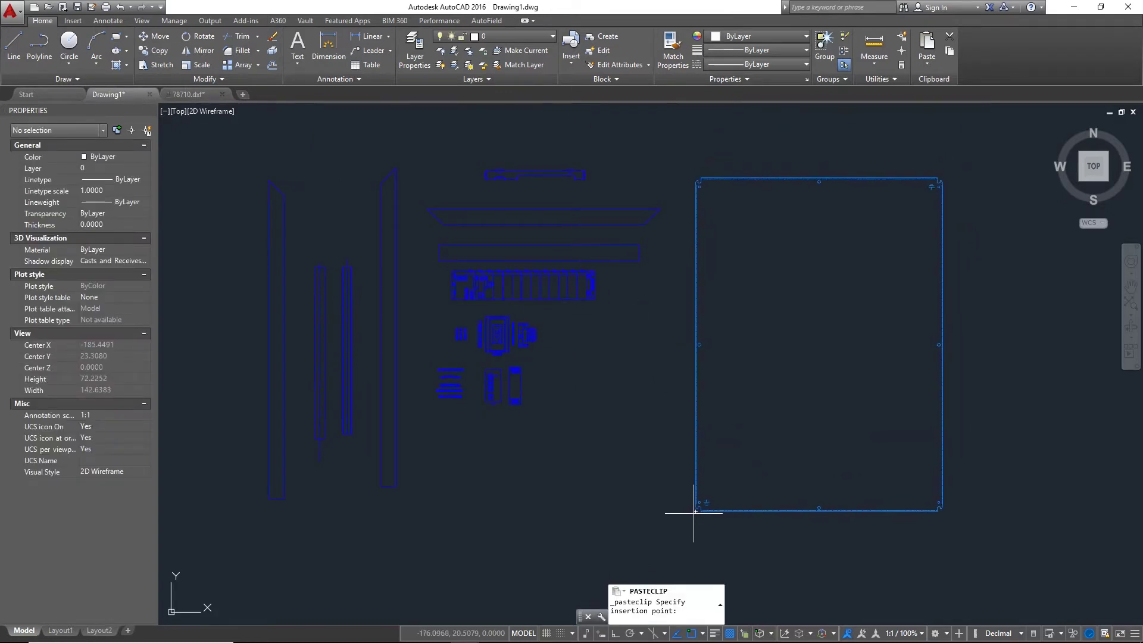
click(695, 511)
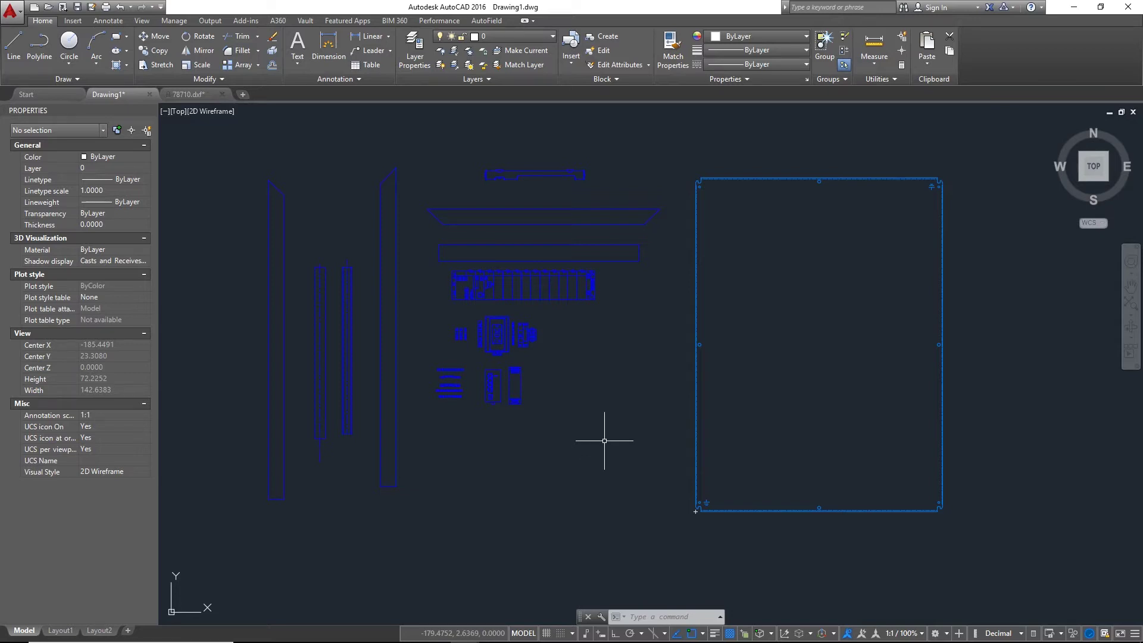
- Copy one narrow horizontal terminal block from the component blocks and start a stack of copies in the space before the backplate
scroll(455, 408, up, 4)
middle_drag(450, 411, 559, 427)
click(572, 316)
click(462, 300)
key(ctrl+c)
middle_drag(679, 354, 311, 370)
key(ctrl+v)
scroll(648, 288, up, 6)
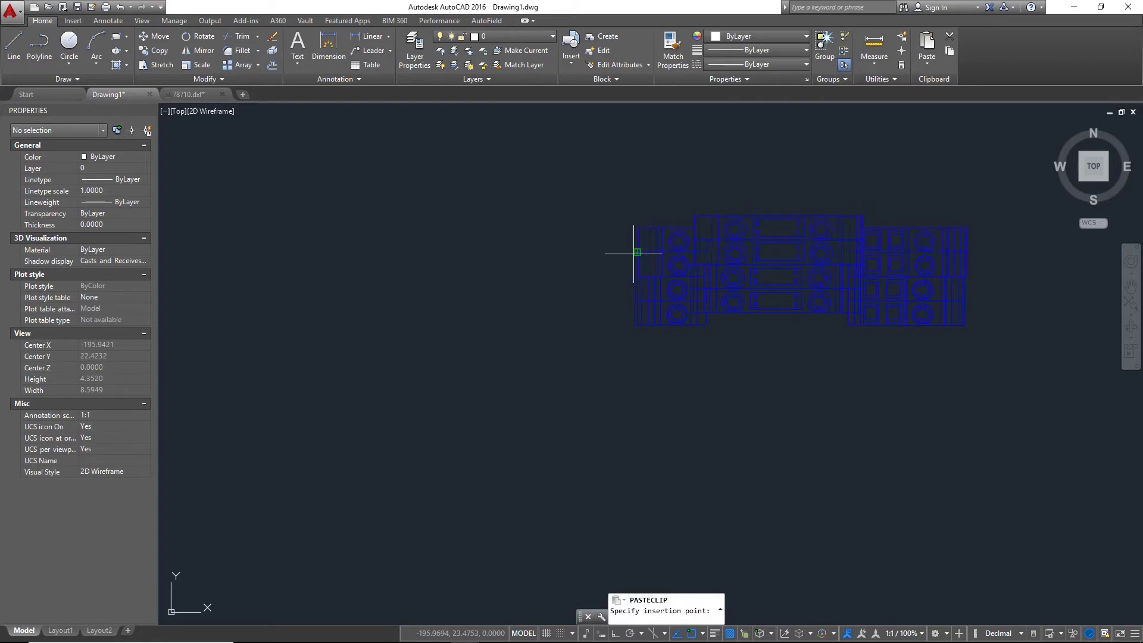
scroll(625, 250, up, 4)
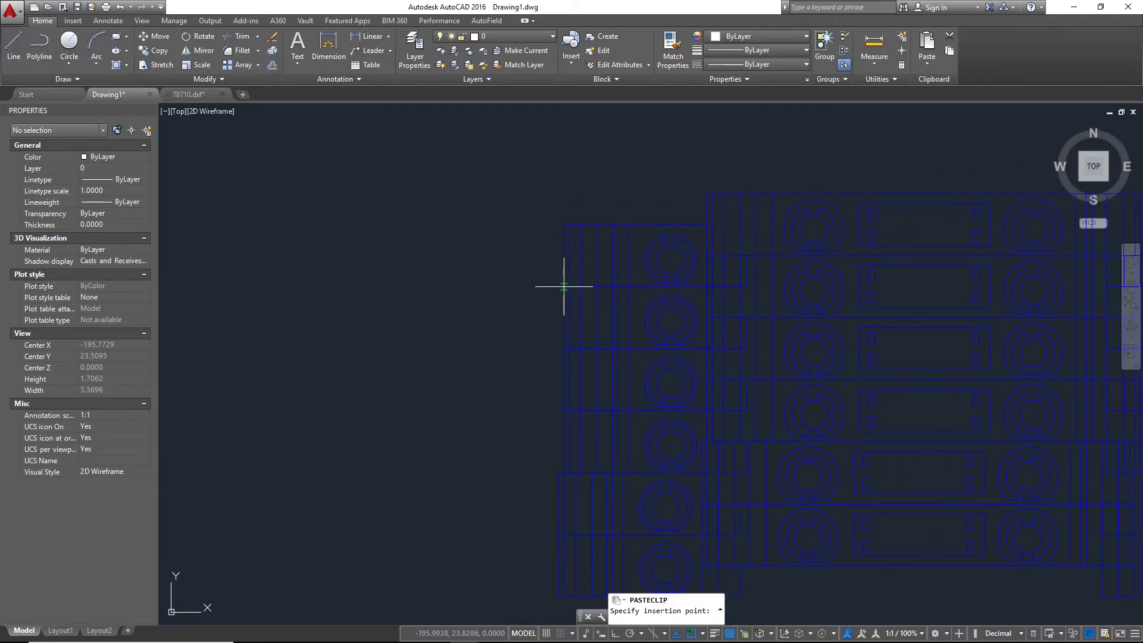
click(497, 322)
- Paste further copies of the terminal block edge to edge on top of the stack until it holds eleven
middle_drag(547, 331, 510, 428)
key(ctrl+v)
click(461, 359)
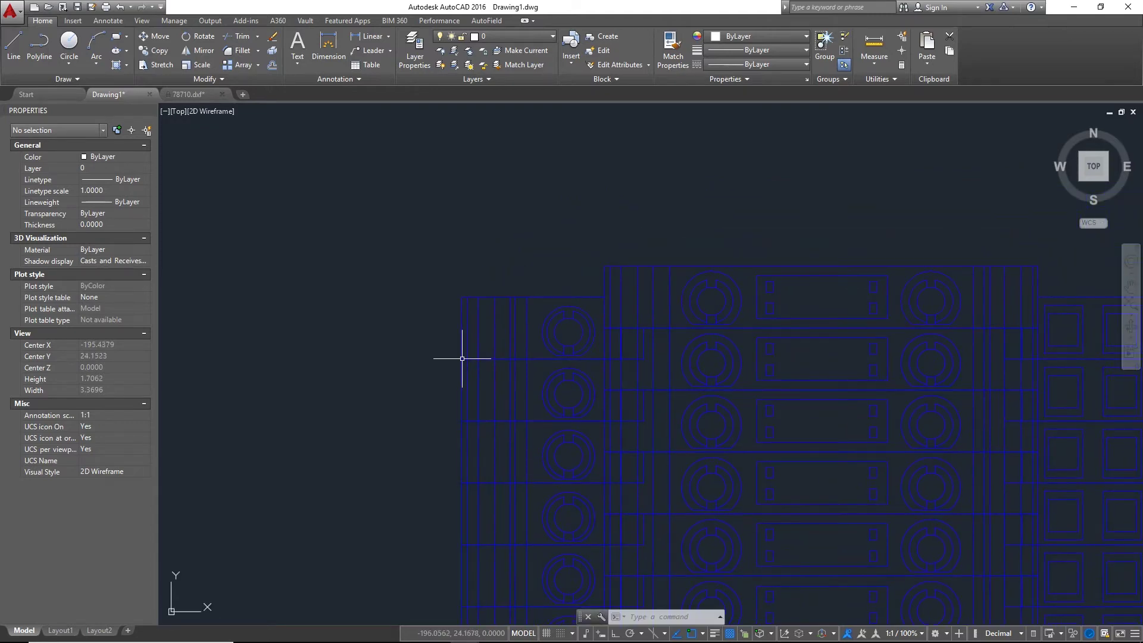
key(ctrl+v)
click(461, 297)
middle_drag(503, 296, 460, 434)
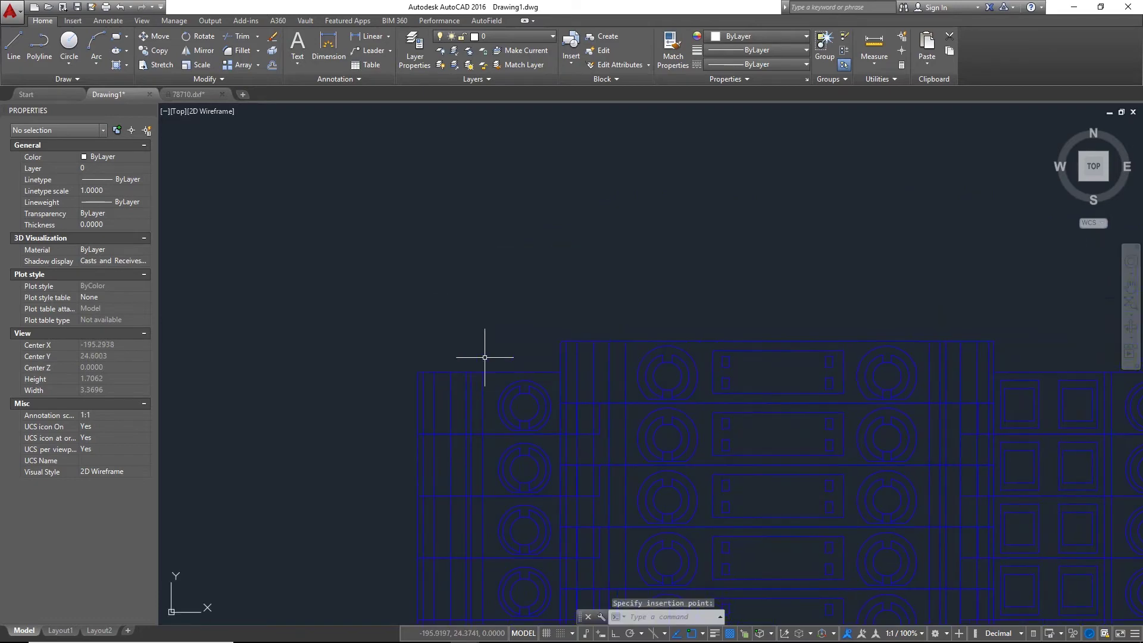
key(ctrl+v)
click(417, 372)
middle_drag(466, 298, 472, 391)
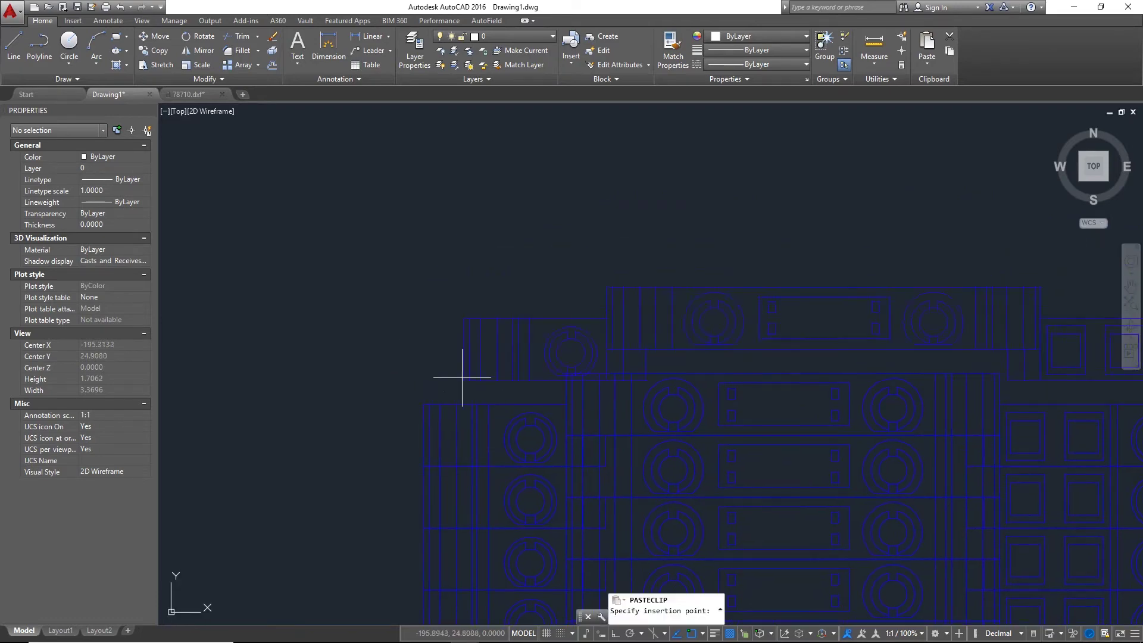
scroll(423, 404, down, 4)
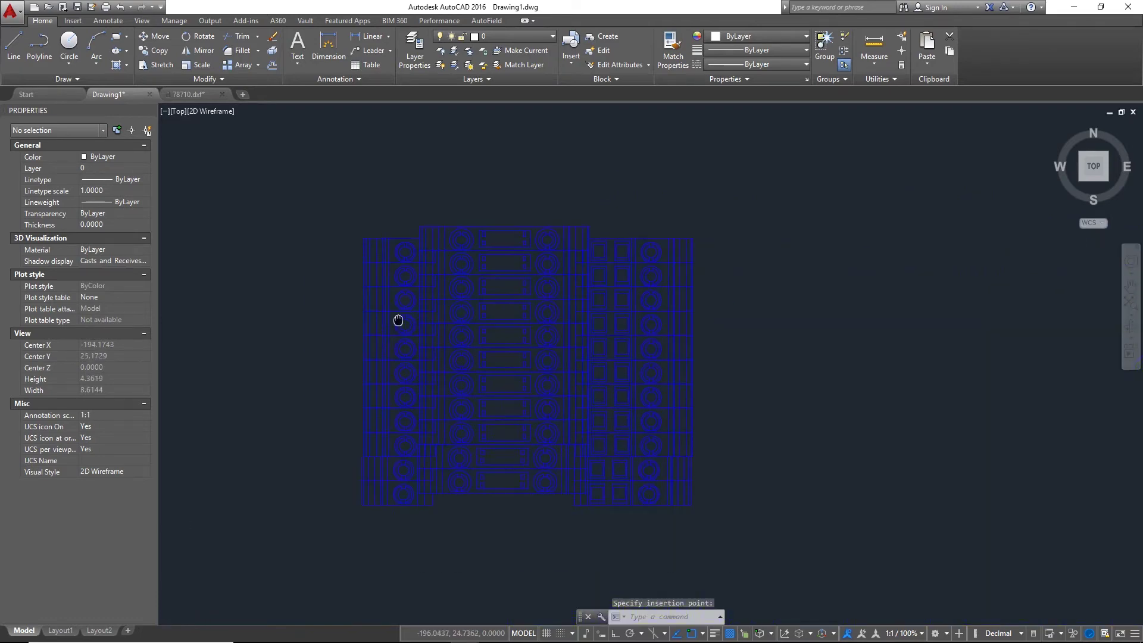
- Copy another horizontal terminal block from the component blocks and place the first copy to the right of the existing stack
middle_drag(372, 247, 547, 349)
scroll(547, 348, down, 6)
scroll(388, 438, up, 4)
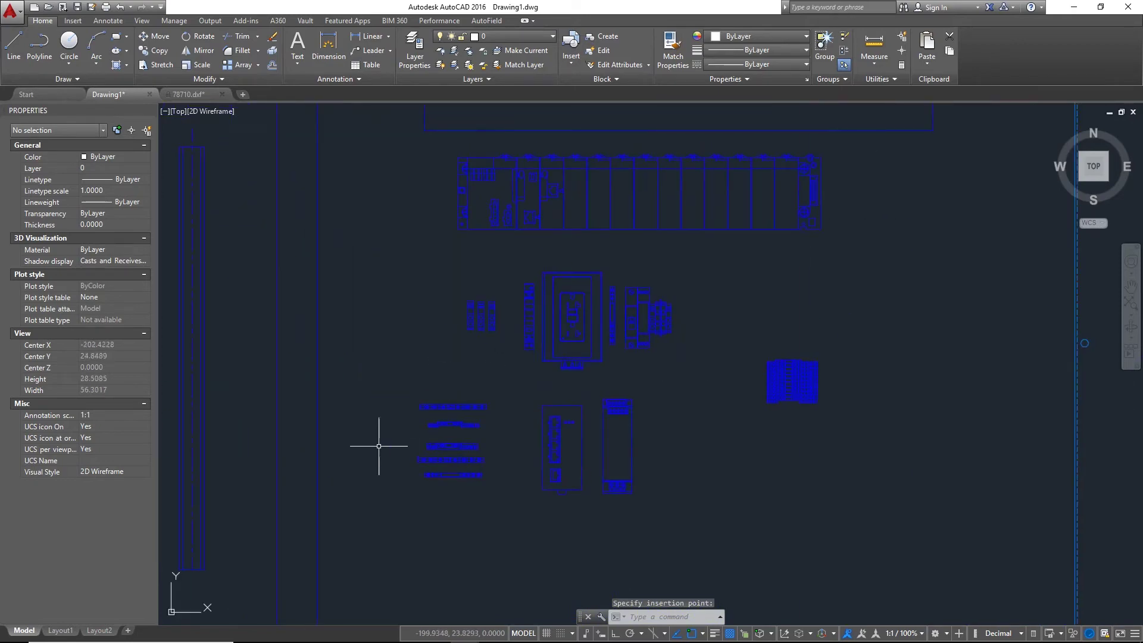
click(628, 368)
click(472, 326)
key(ctrl+c)
middle_drag(705, 350, 205, 337)
middle_drag(655, 352, 358, 348)
key(ctrl+v)
scroll(599, 326, up, 3)
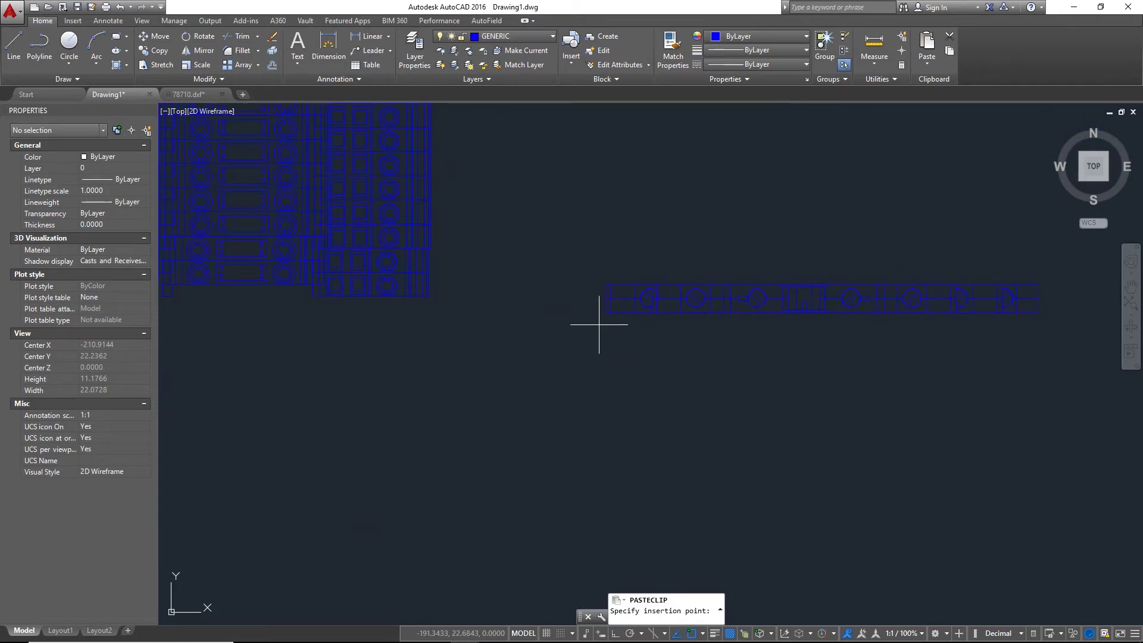
click(583, 321)
- Stack more copies of the second terminal block edge to edge above the first copy, making six rows
key(ctrl+v)
click(582, 291)
key(ctrl+v)
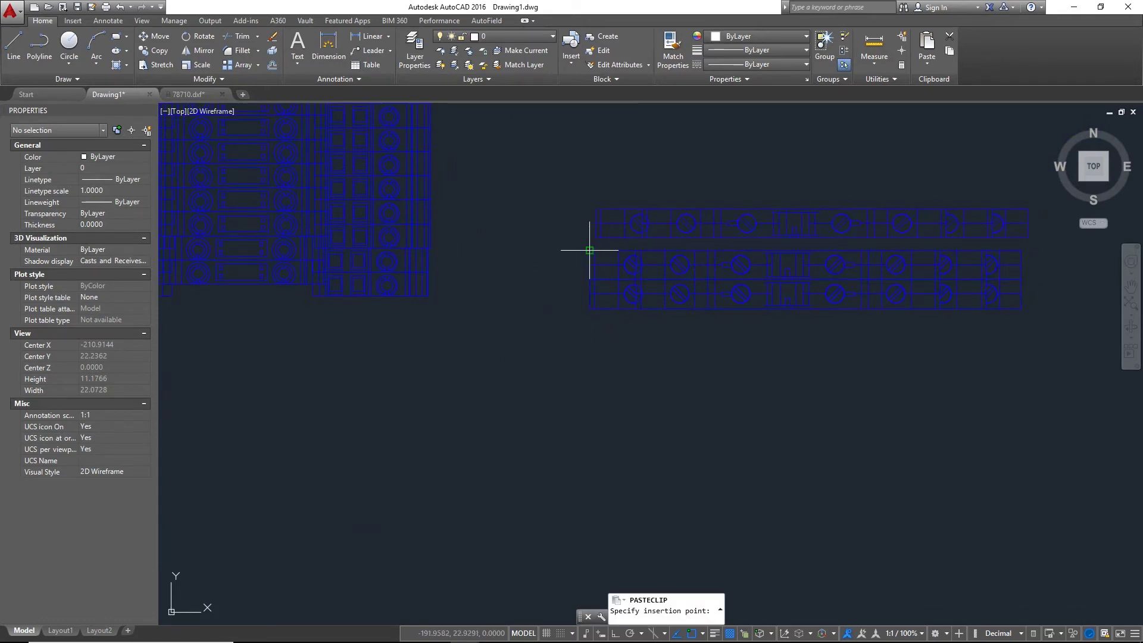
click(587, 262)
key(ctrl+v)
click(583, 233)
key(ctrl+v)
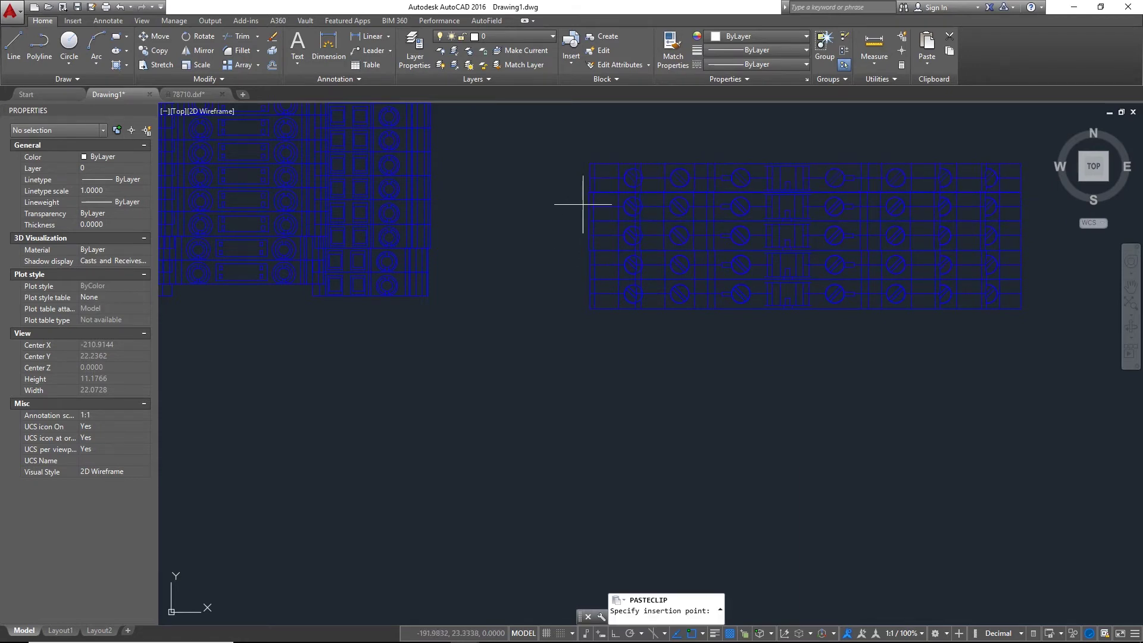
key(Escape)
middle_drag(591, 209, 556, 250)
key(ctrl+v)
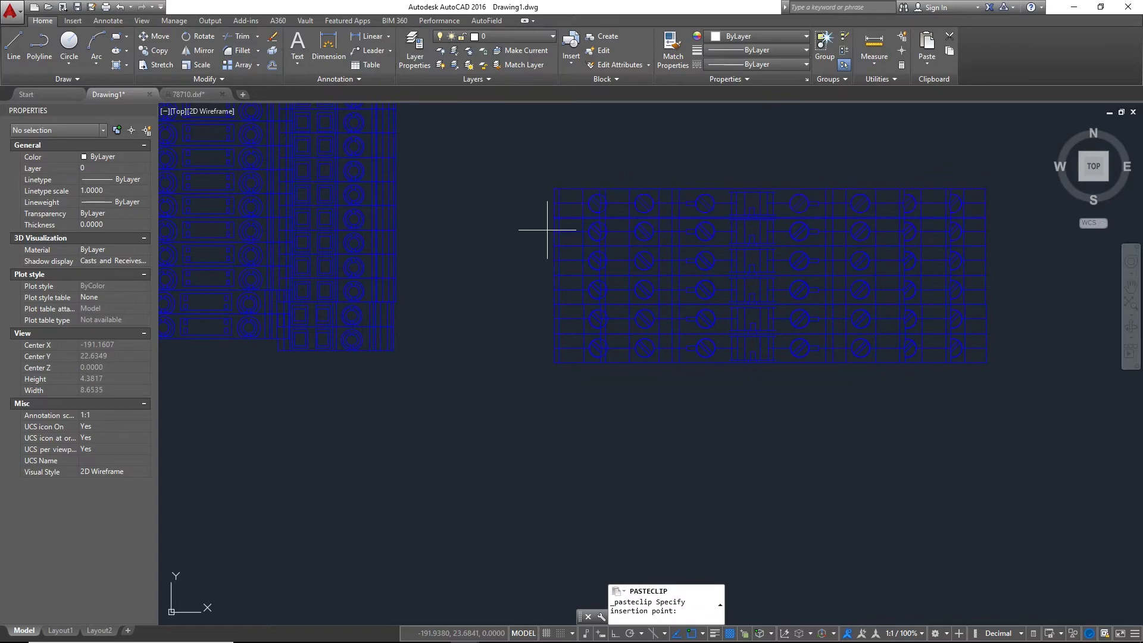
- Copy the vertical pcnbrkr breaker block with a base point
scroll(548, 228, down, 6)
middle_drag(293, 570, 561, 567)
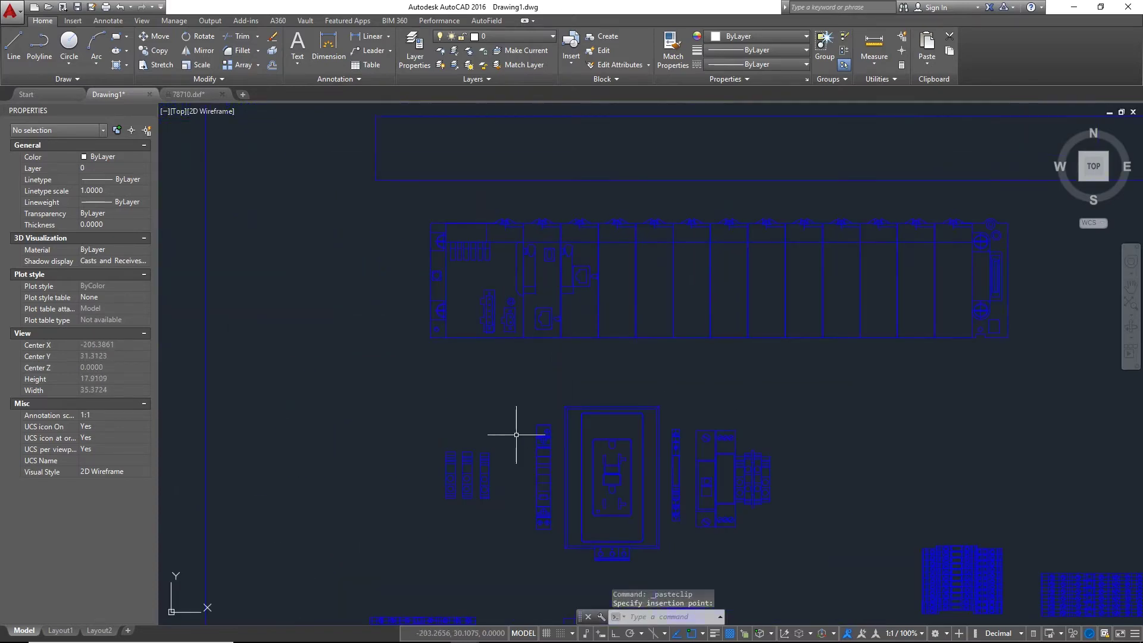
click(545, 488)
key(Escape)
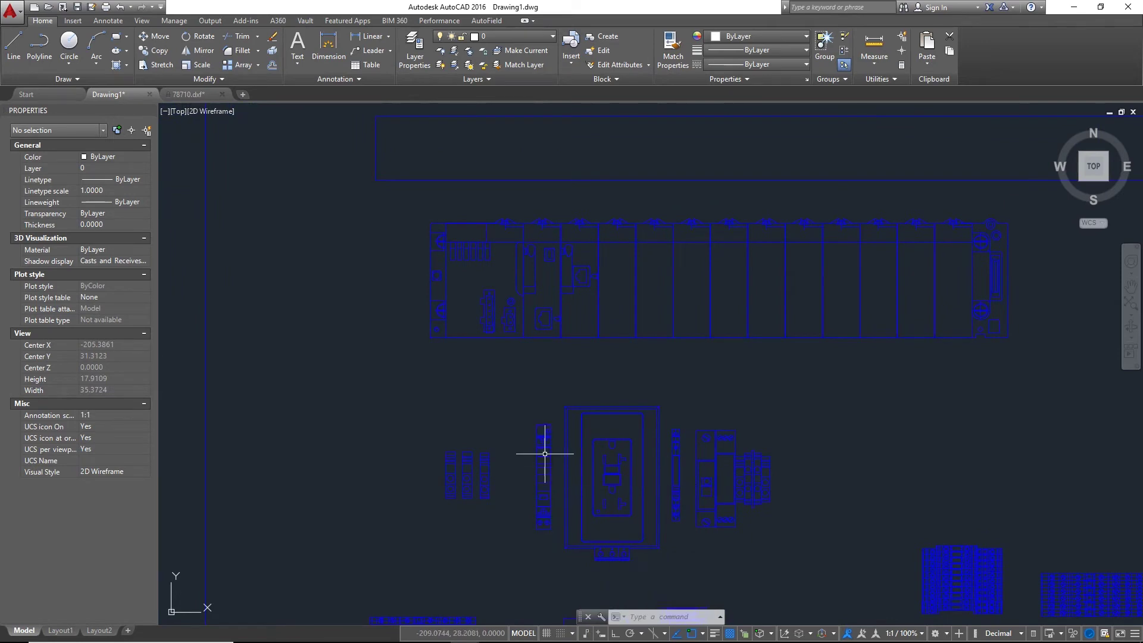
click(544, 542)
click(521, 447)
key(ctrl+shift+c)
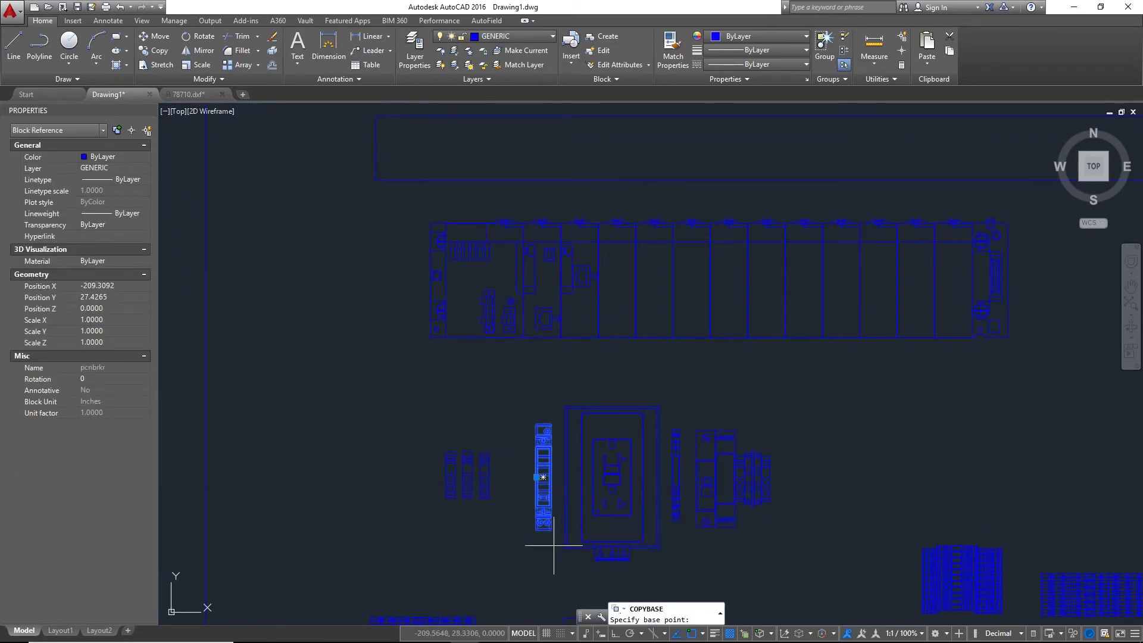
scroll(518, 518, up, 3)
scroll(579, 481, down, 8)
click(579, 481)
- Paste copies of the breaker block side by side in a row above the two terminal block stacks
scroll(543, 447, down, 3)
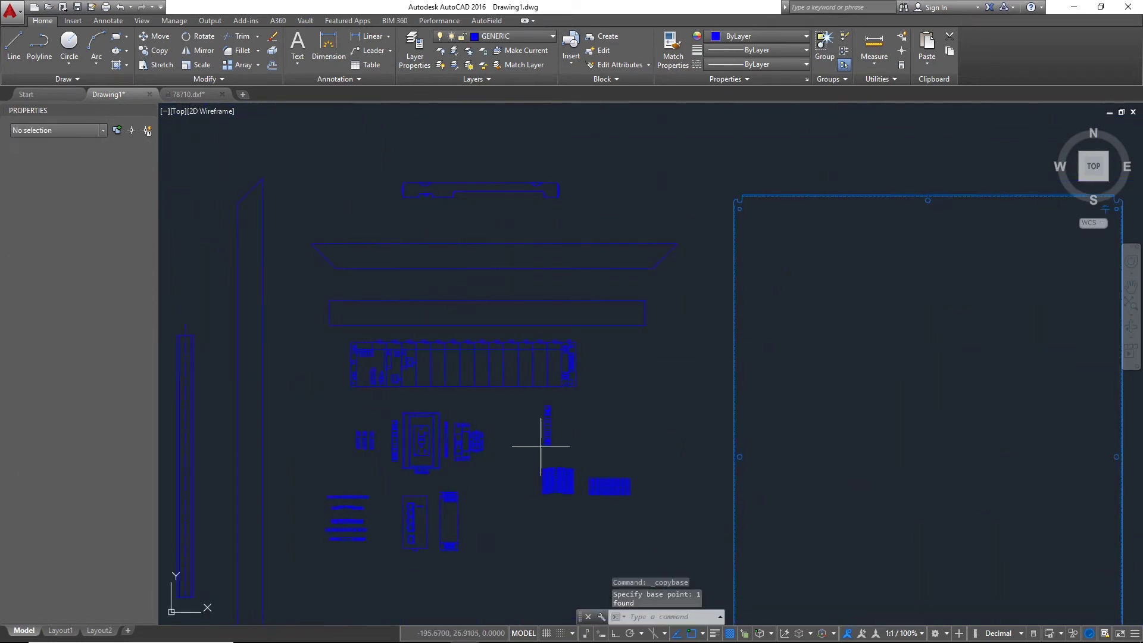
scroll(566, 452, up, 6)
key(ctrl+v)
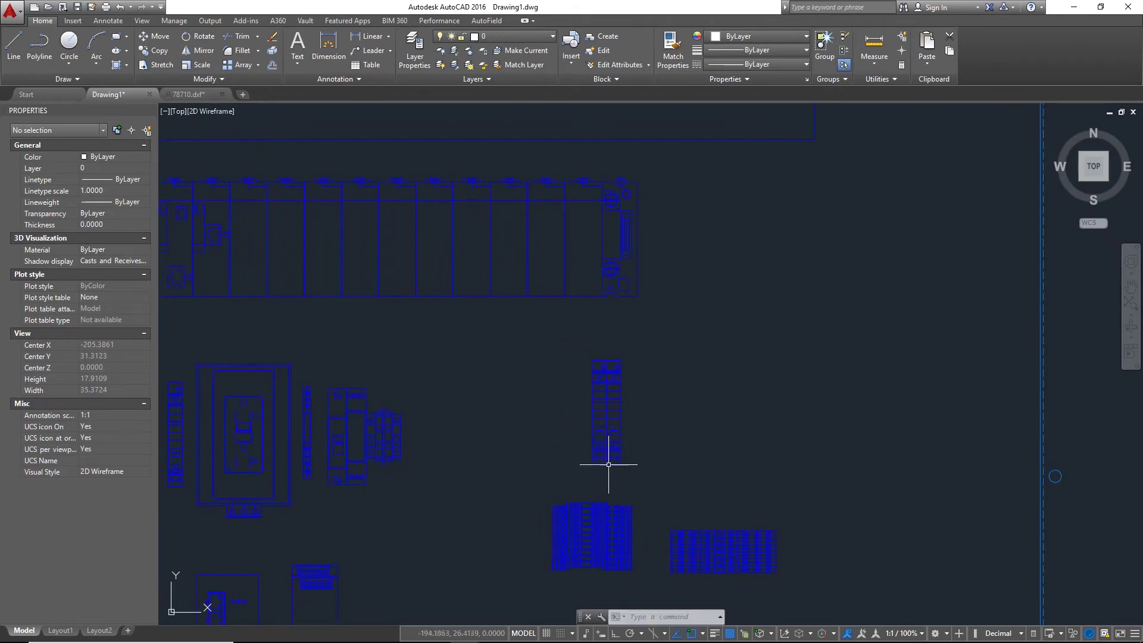
click(649, 468)
middle_drag(706, 506, 711, 454)
scroll(702, 439, down, 3)
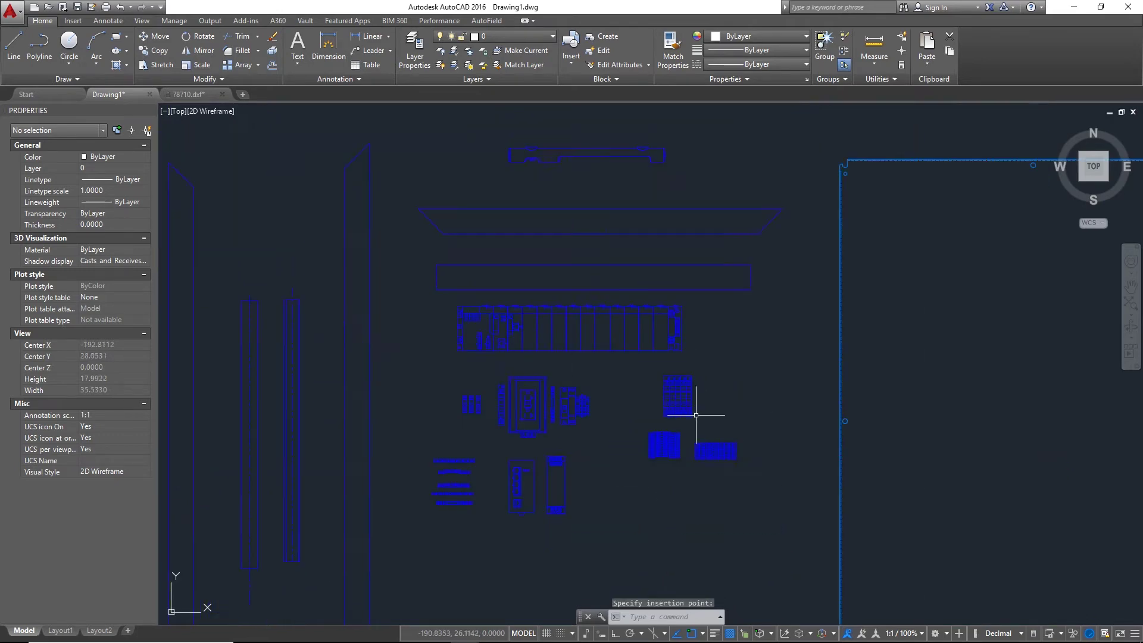
- Copy the mitred horizontal Top wd block and paste it just inside the backplate's upper edge
middle_drag(726, 337, 713, 401)
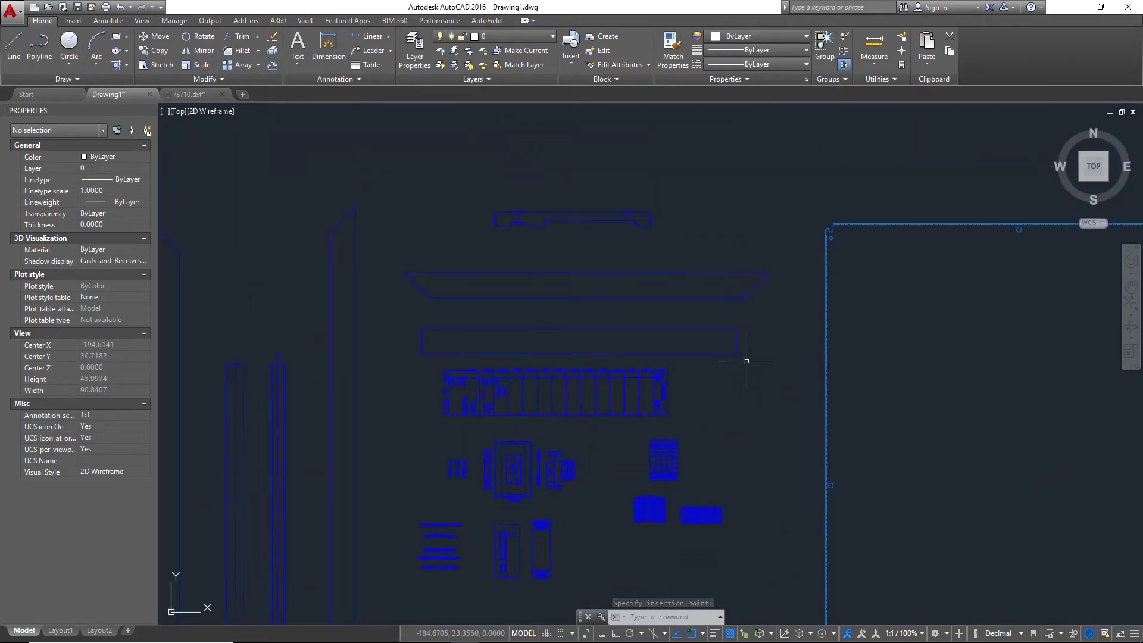
click(774, 303)
click(655, 265)
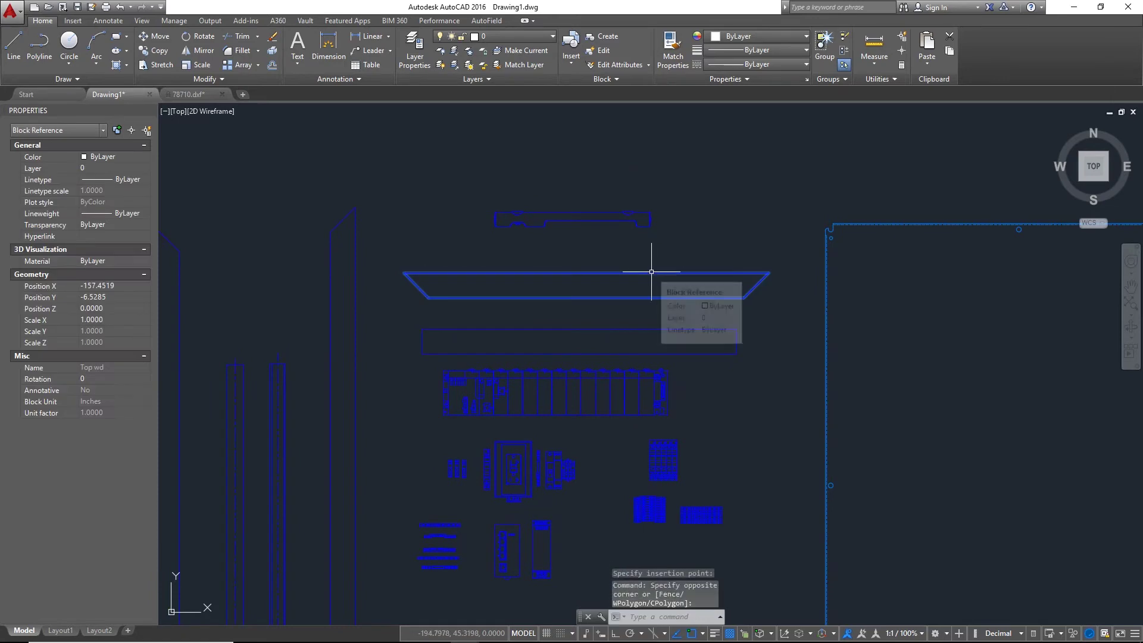
key(ctrl+c)
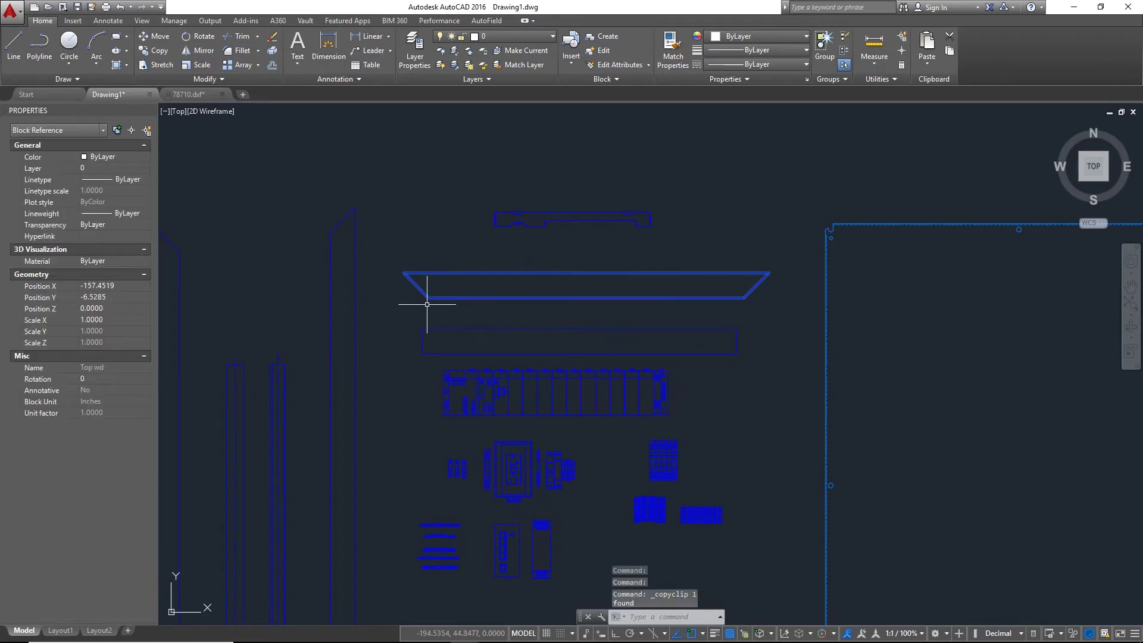
key(ctrl+v)
middle_drag(864, 277, 749, 275)
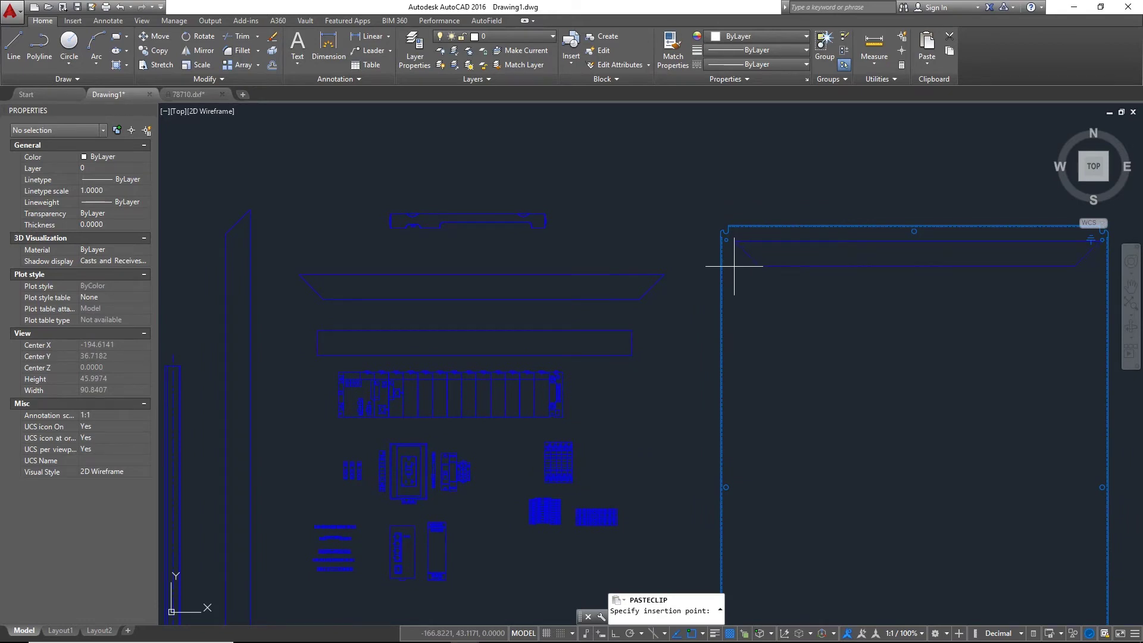
click(734, 266)
- Copy the left mitred vertical wire duct by its top corner and paste it at the left end of the backplate's top duct
middle_drag(636, 339, 869, 323)
click(345, 278)
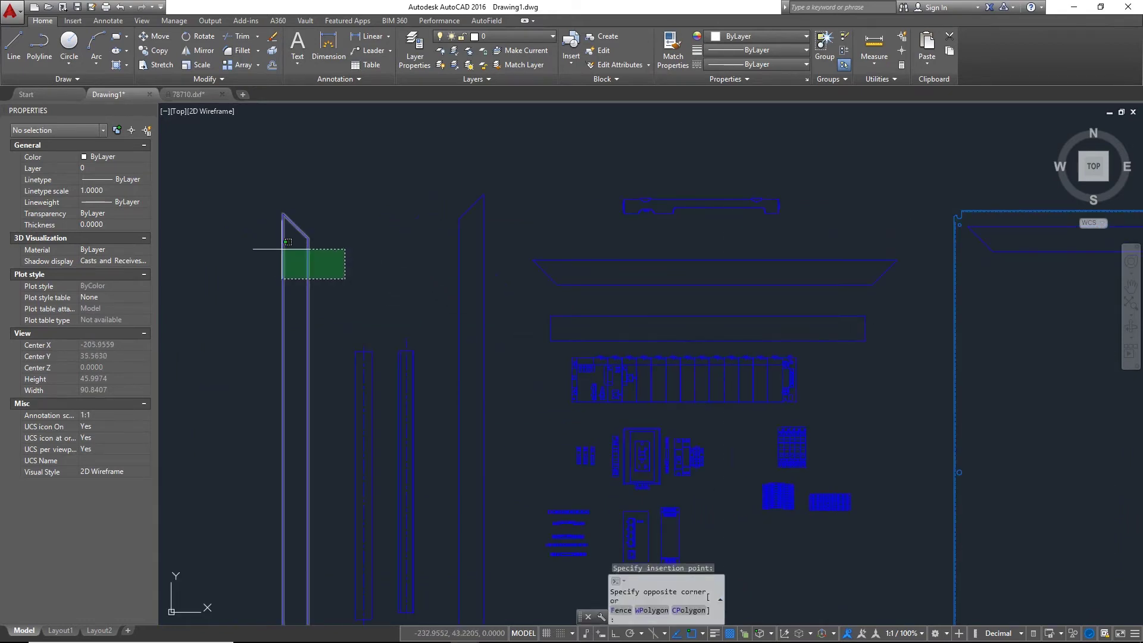
click(282, 248)
key(ctrl+shift+c)
click(283, 214)
scroll(456, 251, down, 2)
middle_drag(456, 252, 120, 245)
key(ctrl+v)
scroll(433, 272, up, 4)
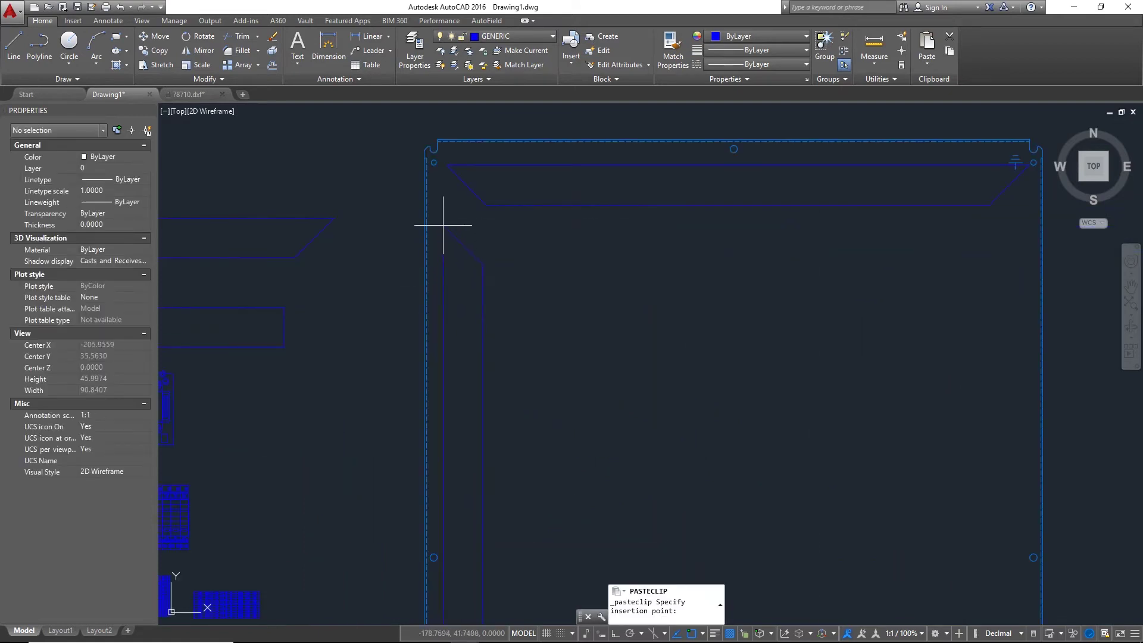
click(446, 165)
scroll(467, 255, down, 4)
- Copy the right mitred vertical wire duct with a base point and paste it at the right end of the backplate's top duct
click(492, 306)
click(442, 276)
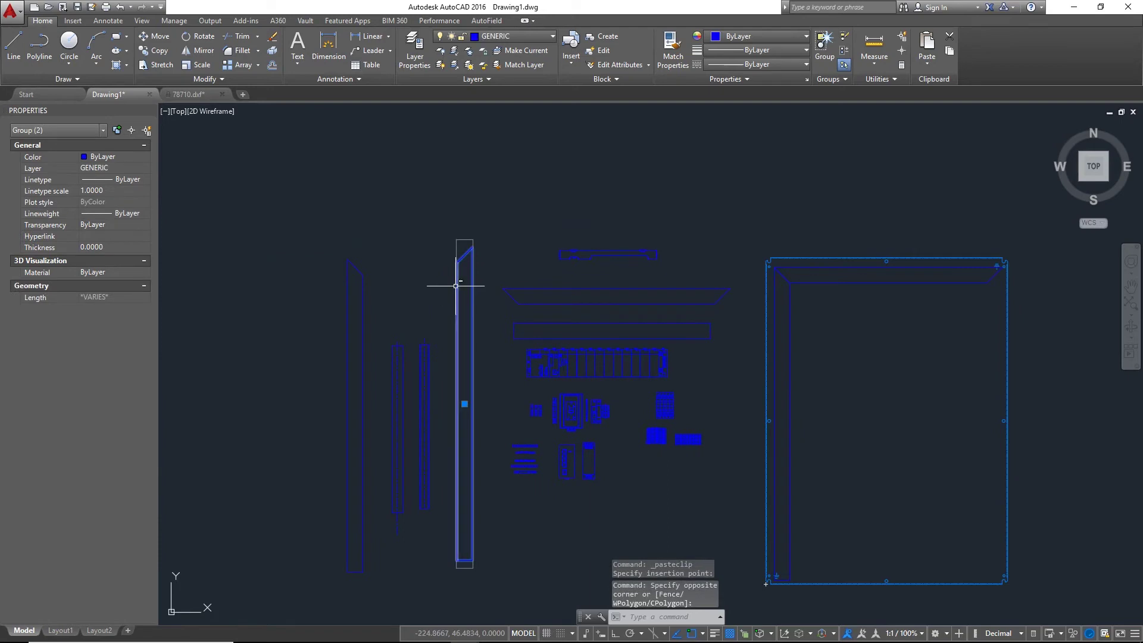
key(ctrl+shift+c)
middle_drag(643, 286, 346, 247)
scroll(760, 196, up, 5)
click(770, 127)
key(ctrl+v)
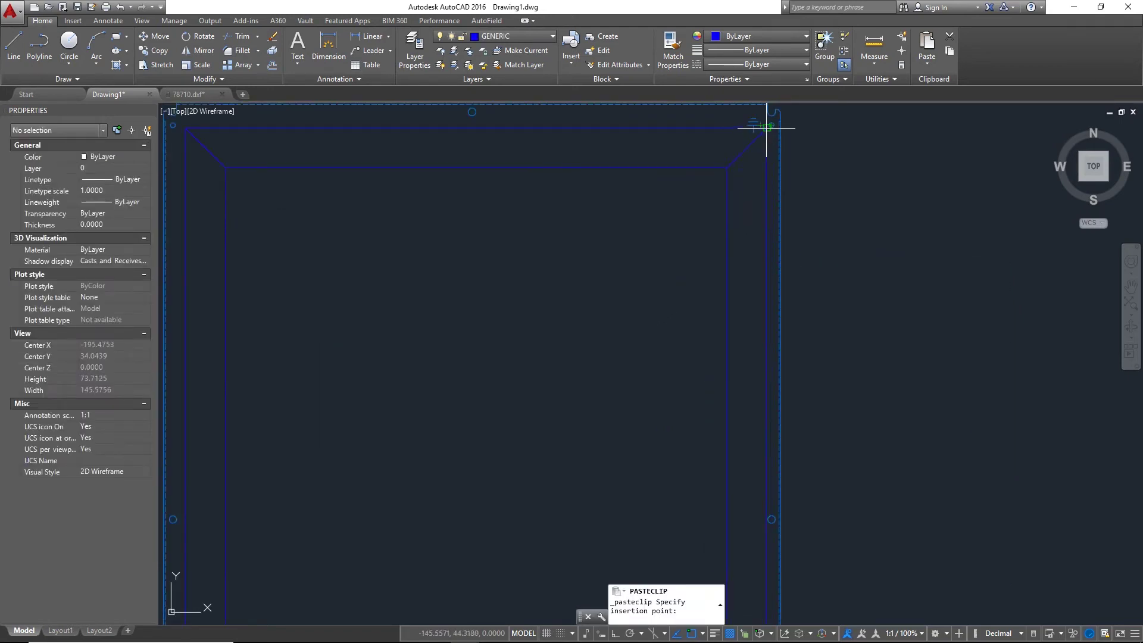
click(766, 128)
scroll(650, 256, down, 5)
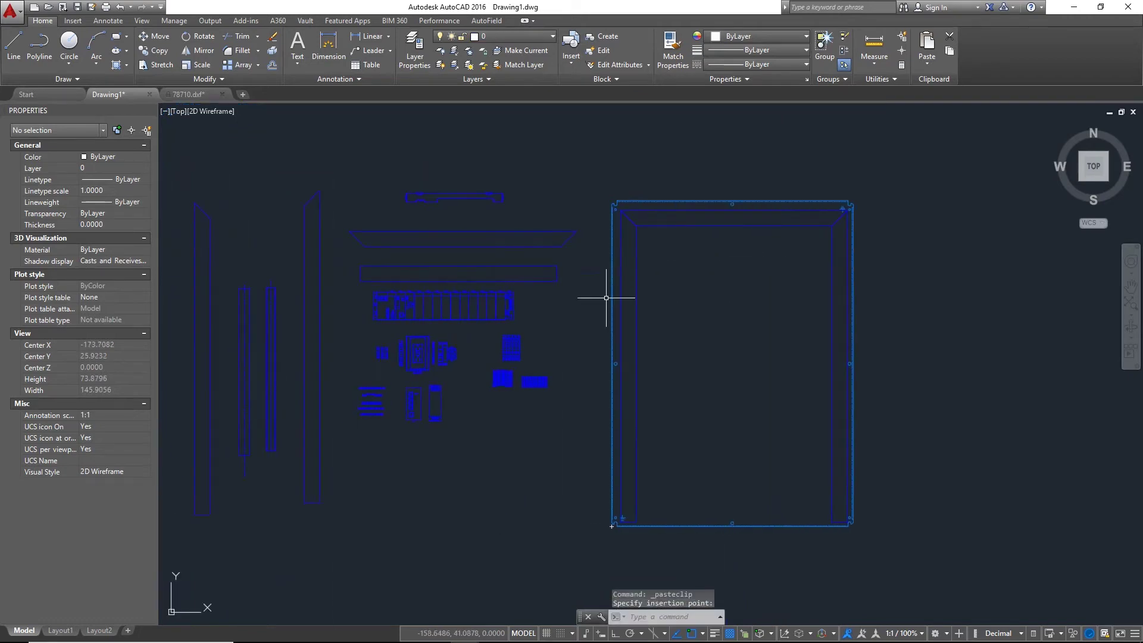
- Copy the plain horizontal wire duct with a base point and paste it between the vertical ducts, below the top duct
click(554, 273)
key(ctrl+shift+c)
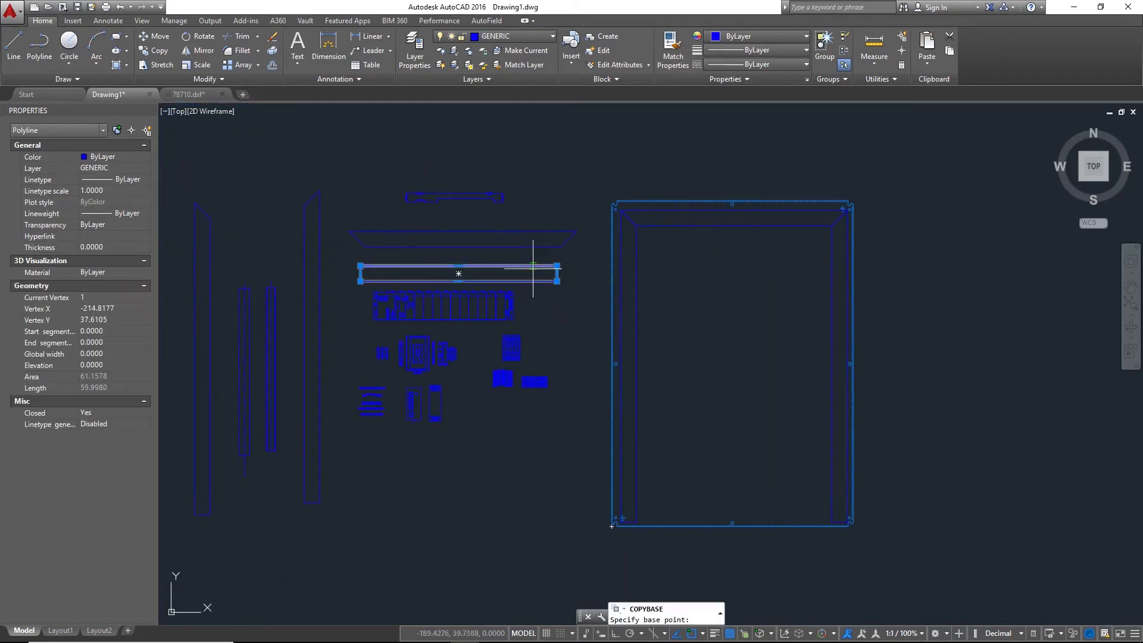
click(377, 273)
scroll(530, 293, up, 3)
key(ctrl+v)
scroll(518, 288, up, 3)
click(491, 307)
- Copy the nine-block group around the large framed component and paste it at the left of the backplate's upper bay
middle_drag(473, 355, 745, 351)
middle_drag(546, 432, 724, 360)
click(525, 450)
click(336, 318)
key(ctrl+shift+c)
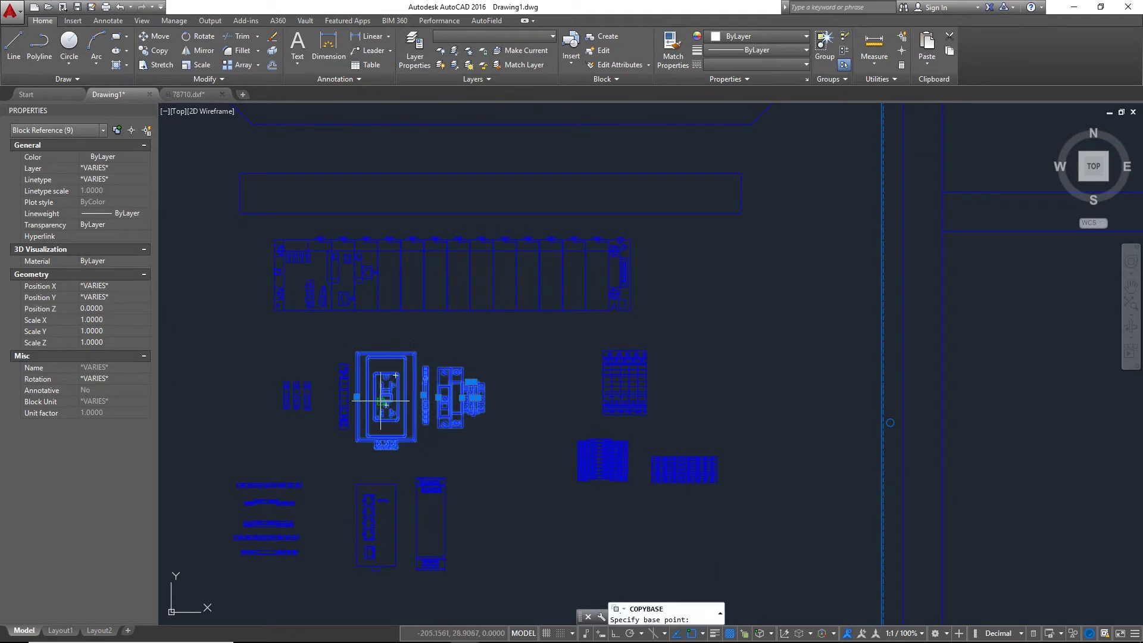
click(357, 396)
middle_drag(530, 385, 238, 442)
middle_drag(714, 217, 597, 294)
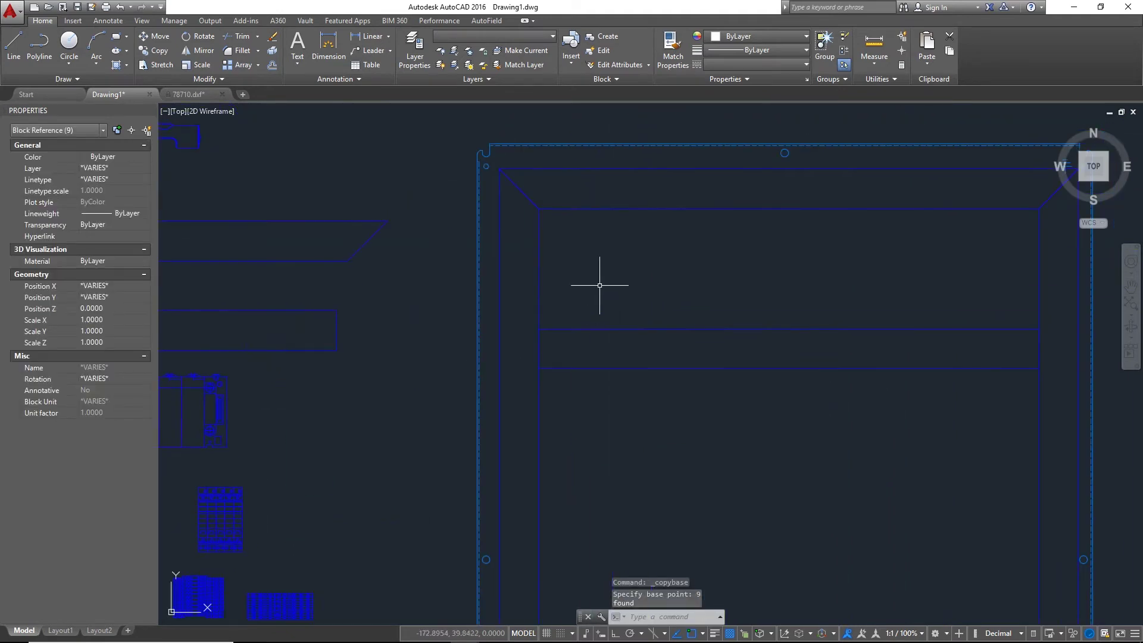
key(ctrl+v)
click(576, 269)
- Copy the pair of tall narrow device blocks with a base point and paste them in the upper bay, right of the first group
middle_drag(475, 342, 753, 275)
middle_drag(463, 469, 615, 263)
click(524, 423)
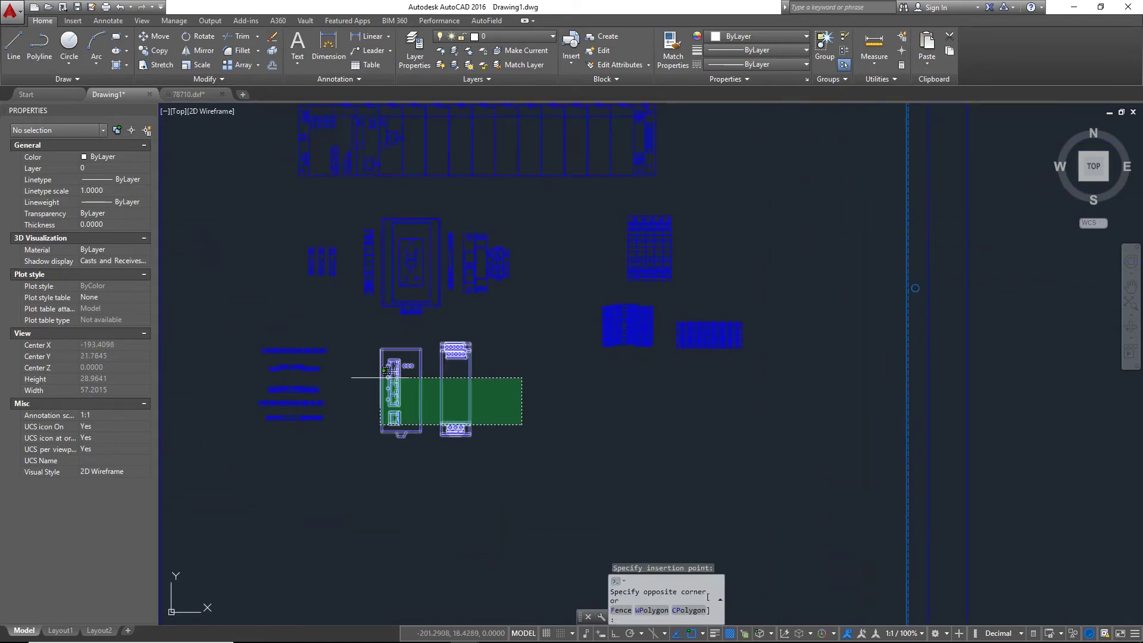
click(398, 376)
key(ctrl+shift+c)
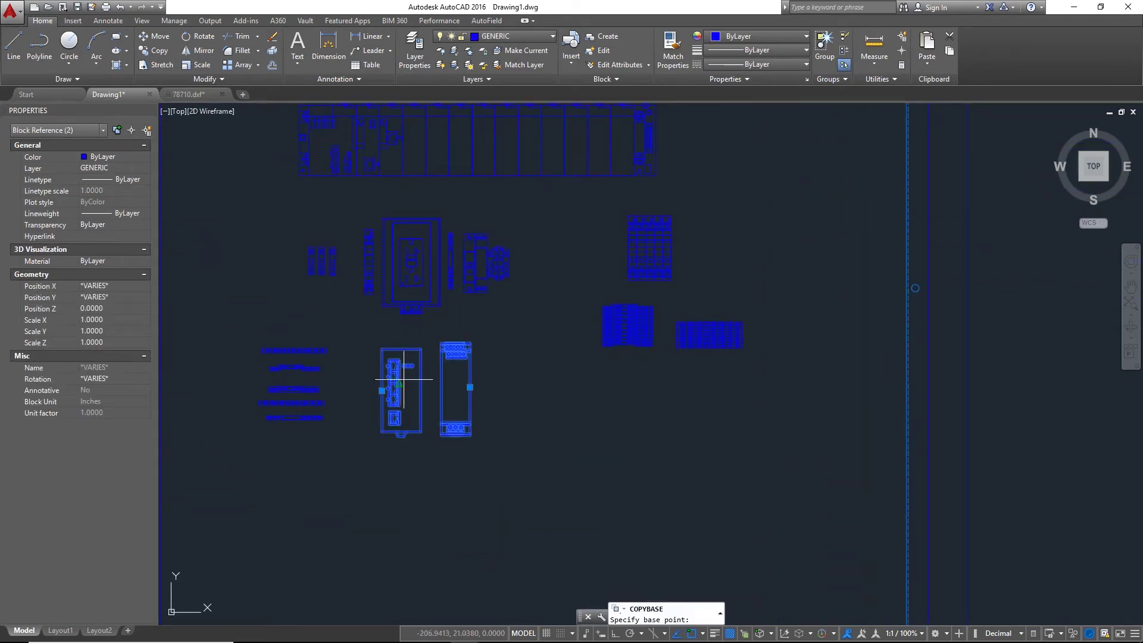
click(382, 391)
middle_drag(492, 394, 122, 559)
middle_drag(709, 300, 436, 437)
key(ctrl+v)
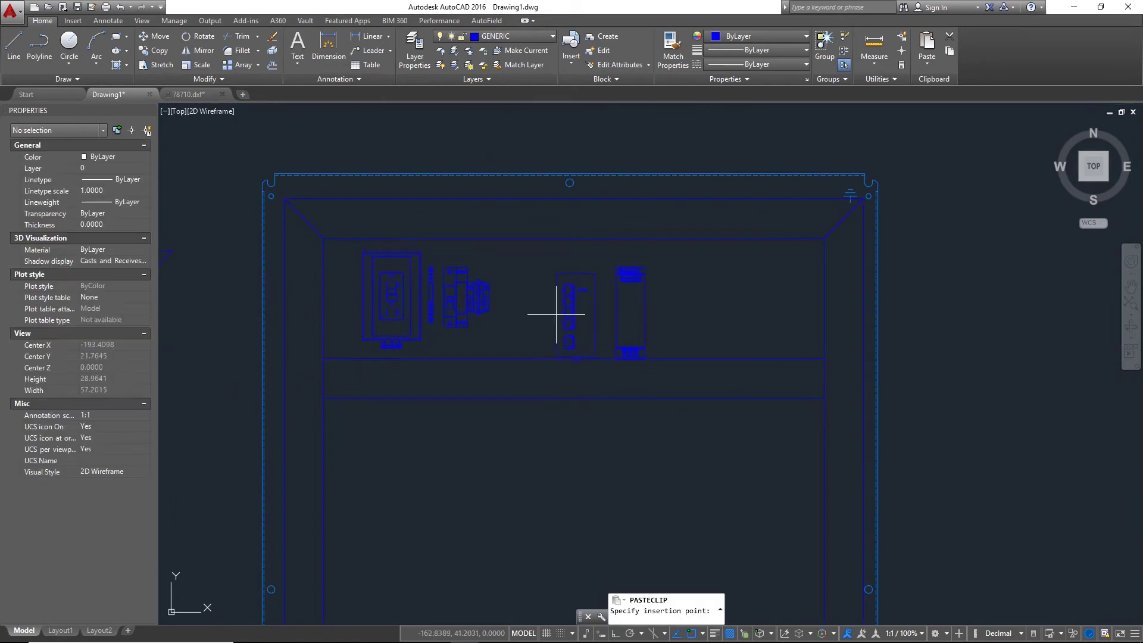
click(569, 295)
- Copy the long multi-slot rack and paste it below the horizontal wire duct on the backplate
middle_drag(572, 297, 303, 352)
click(568, 292)
click(284, 243)
key(ctrl+c)
key(ctrl+v)
click(570, 366)
- Copy the plain horizontal wire duct again and paste it between the vertical ducts, below the multi-slot rack
scroll(494, 439, down, 2)
click(545, 253)
click(511, 218)
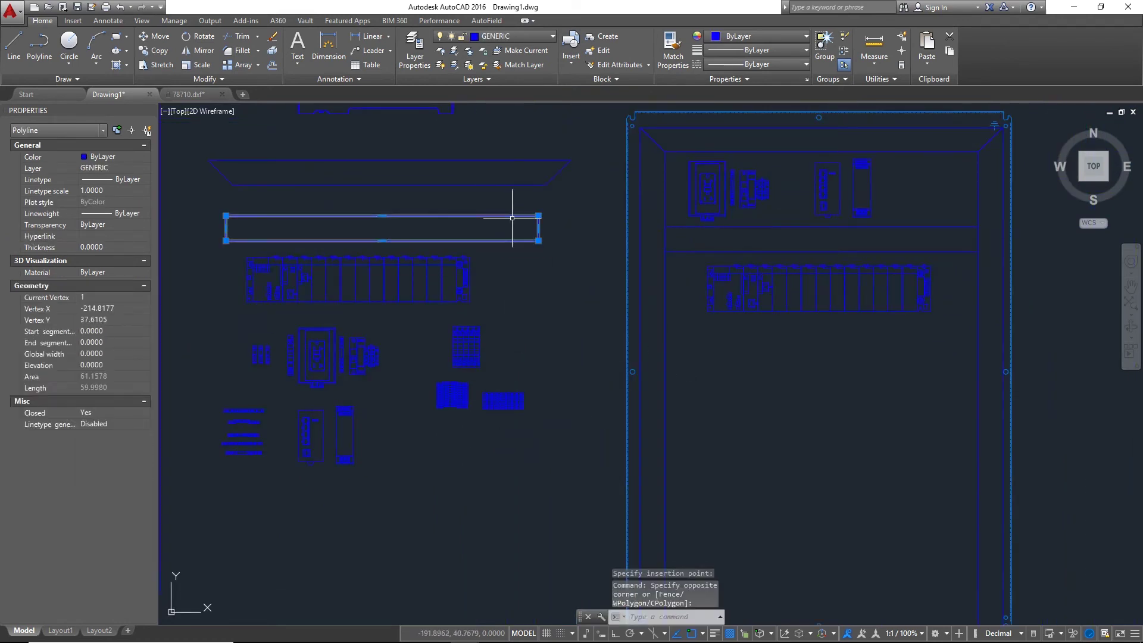
key(ctrl+c)
key(ctrl+v)
middle_drag(377, 225, 190, 168)
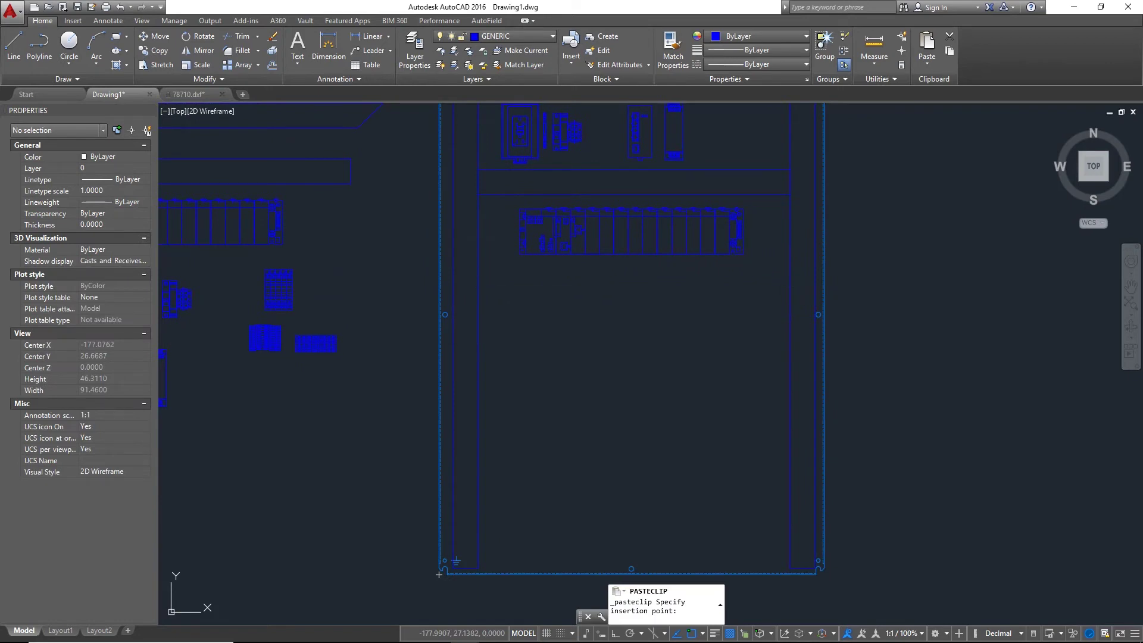
click(477, 312)
- Copy the assembled Digital TB terminal group and paste it on the backplate below the lower horizontal duct
middle_drag(514, 396, 581, 315)
middle_drag(393, 337, 531, 394)
scroll(531, 393, up, 1)
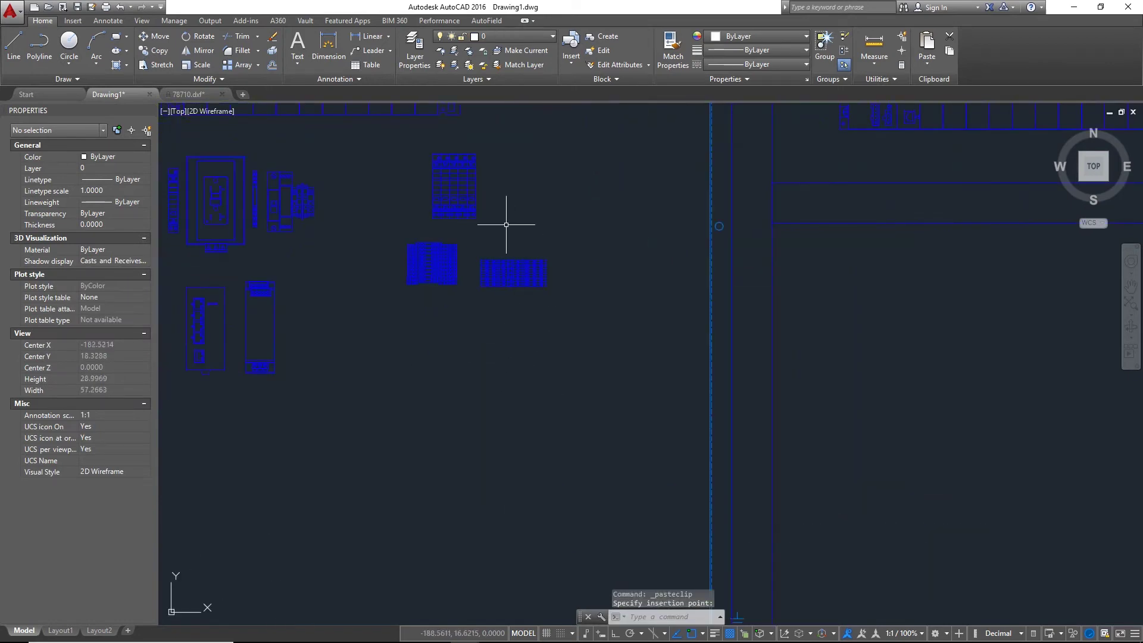
click(468, 302)
click(399, 245)
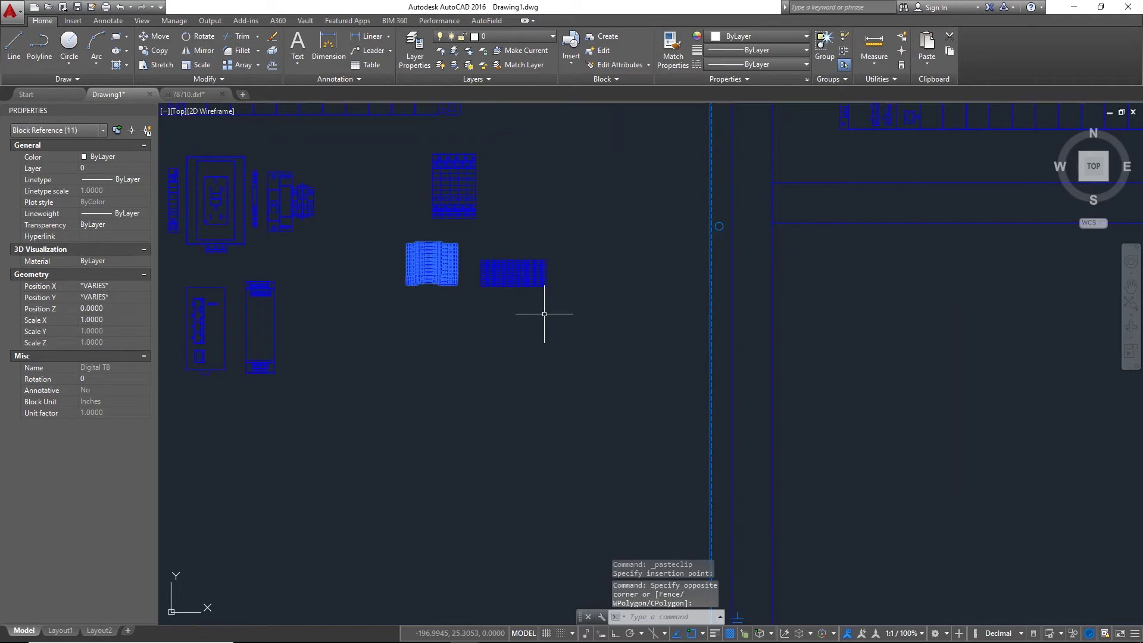
middle_drag(697, 348, 452, 422)
key(ctrl+c)
key(ctrl+v)
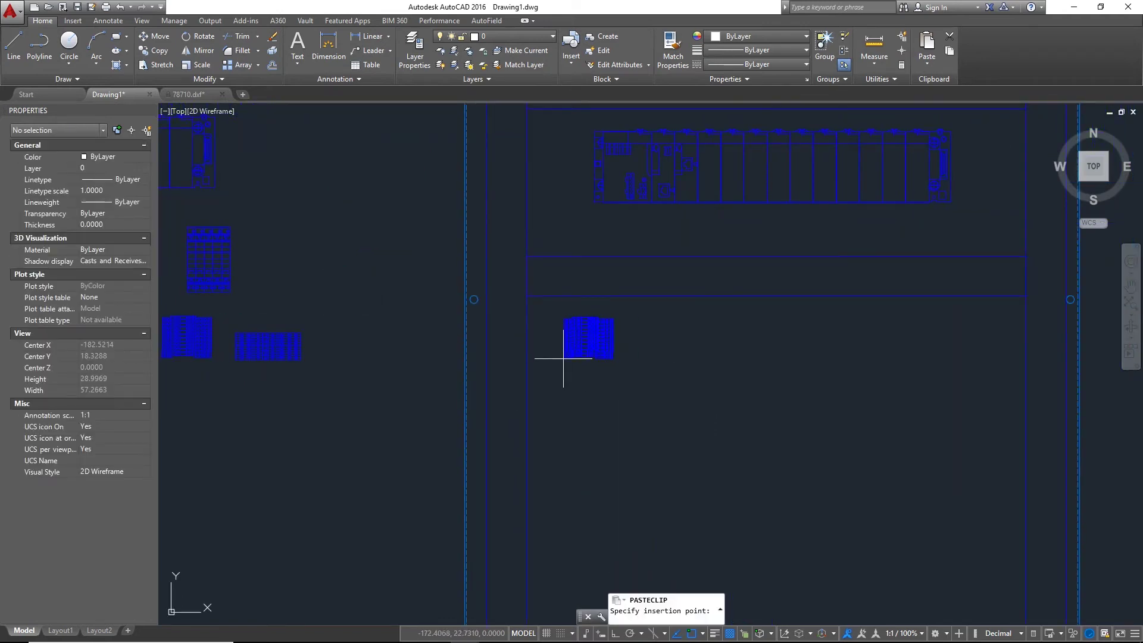
click(715, 379)
- Copy the wider, shorter terminal block group and paste it left of the Digital TB group on the backplate
middle_drag(560, 420, 744, 390)
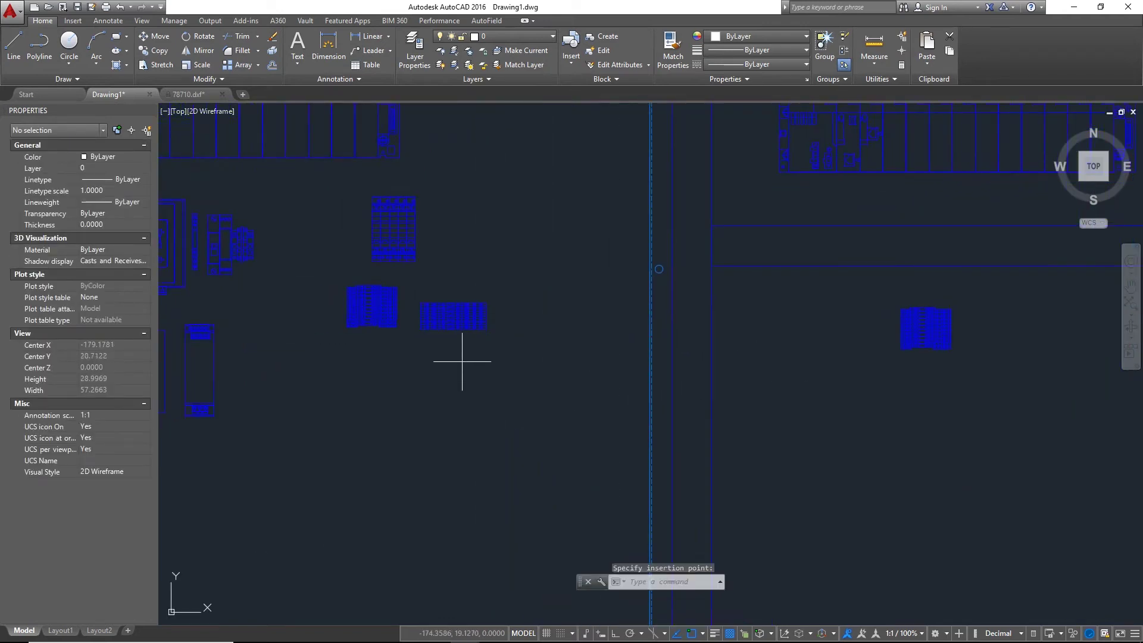
click(461, 361)
click(442, 281)
middle_drag(649, 371, 493, 347)
key(ctrl+c)
key(ctrl+v)
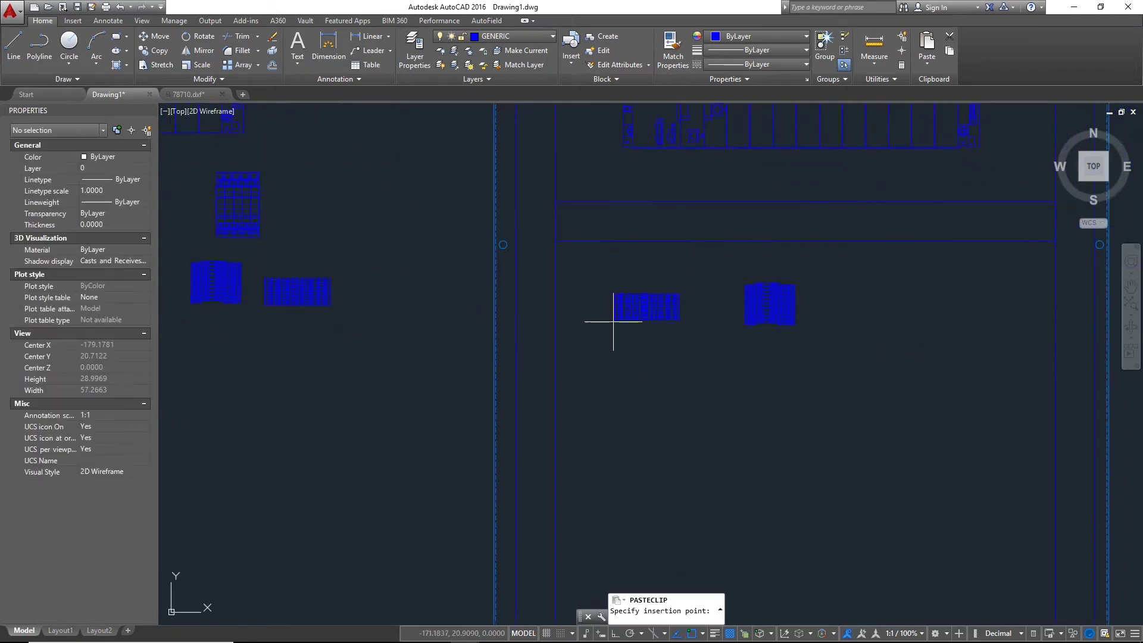
click(609, 315)
scroll(418, 385, down, 4)
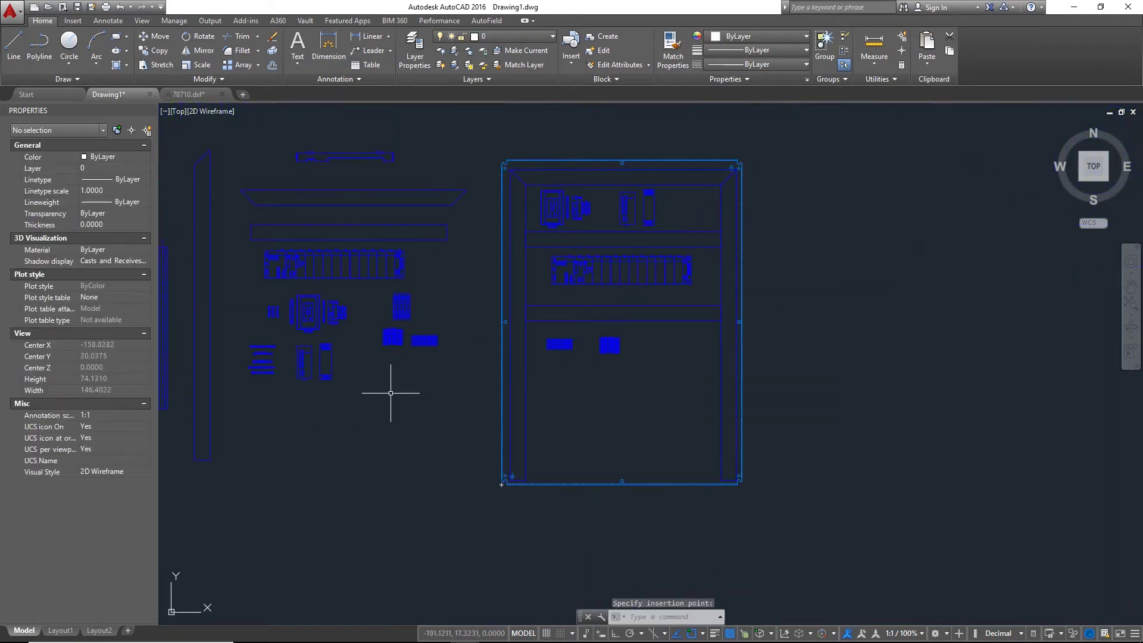
- Examine the finished backplate layout, then the second, more detailed panel and the labelled terminal strips beside it
middle_drag(356, 420, 536, 405)
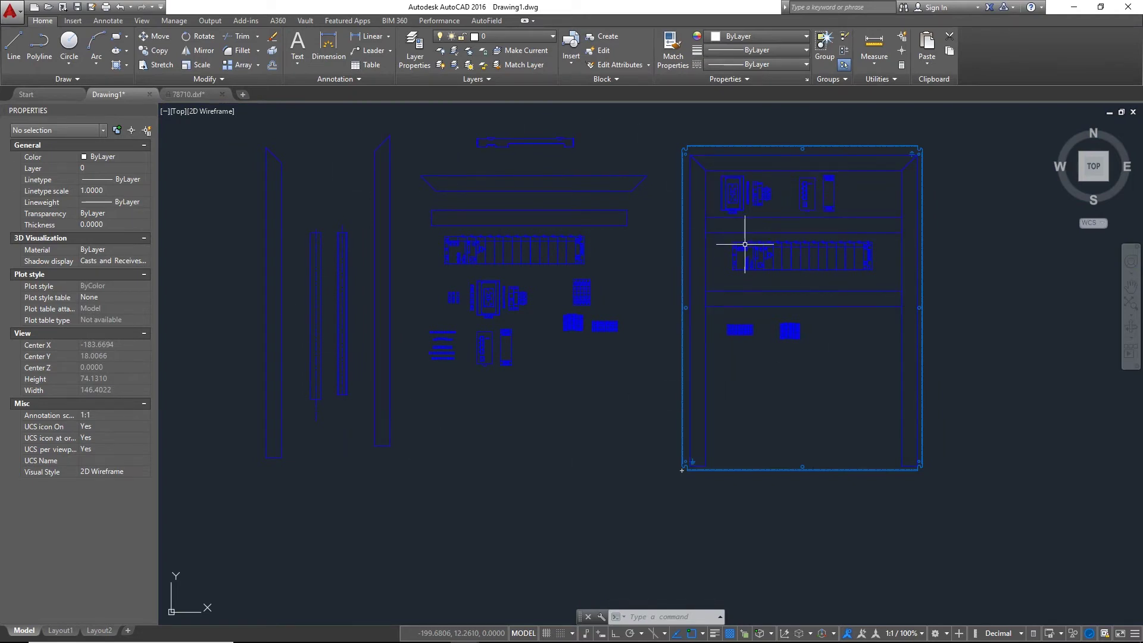
scroll(995, 306, down, 2)
middle_drag(995, 306, 497, 311)
middle_drag(867, 298, 384, 278)
scroll(557, 264, up, 2)
middle_drag(762, 283, 594, 309)
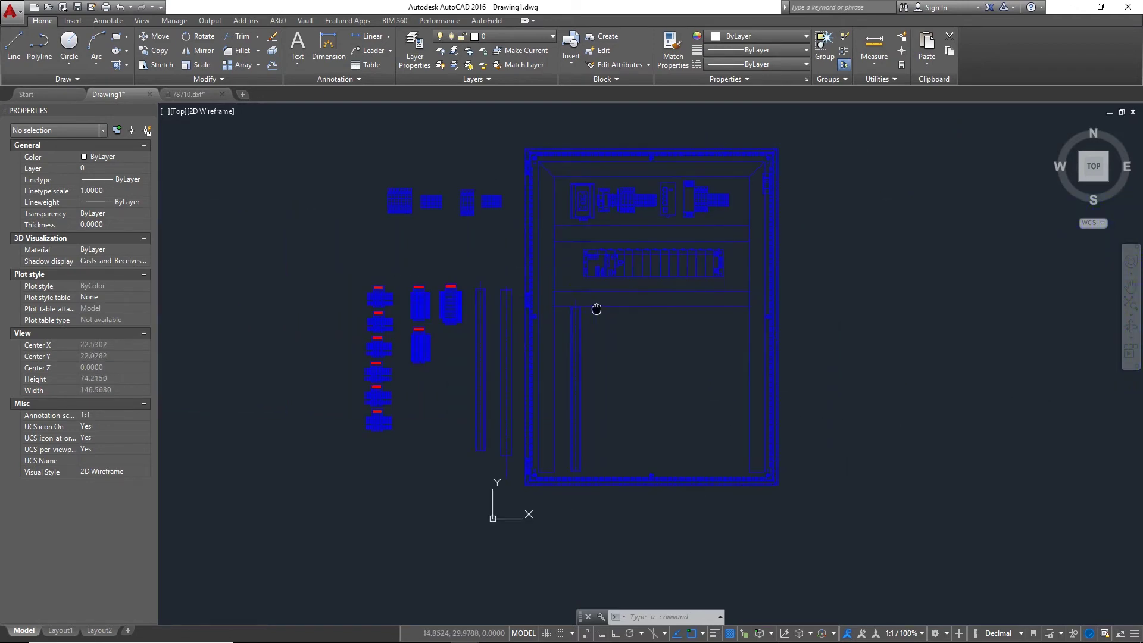
scroll(524, 304, up, 4)
middle_drag(492, 306, 764, 269)
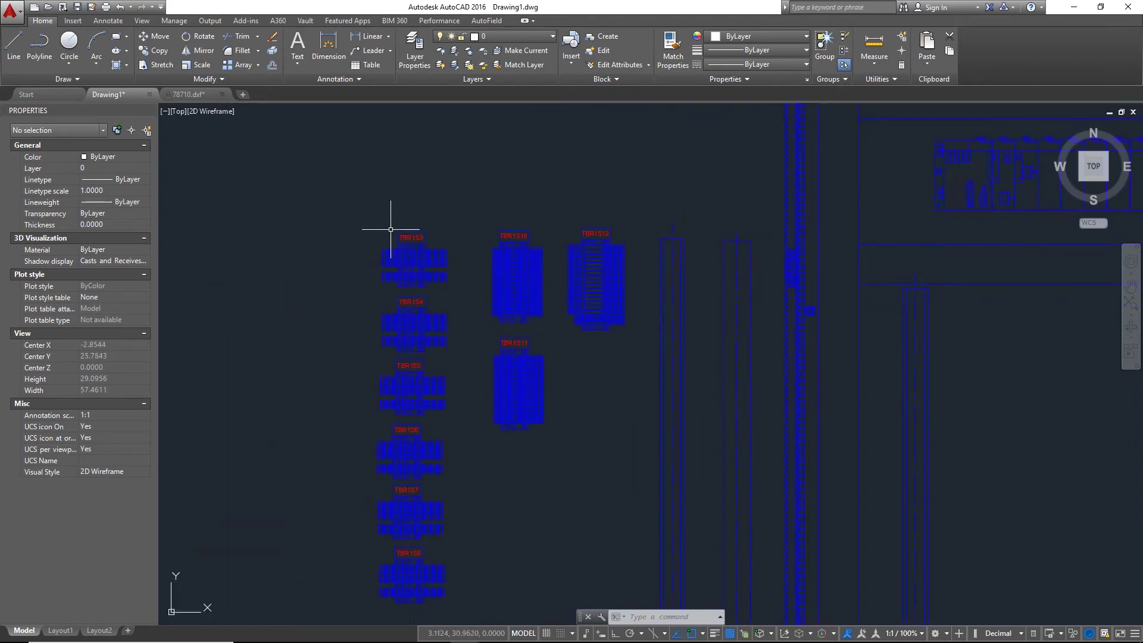
middle_drag(472, 344, 503, 293)
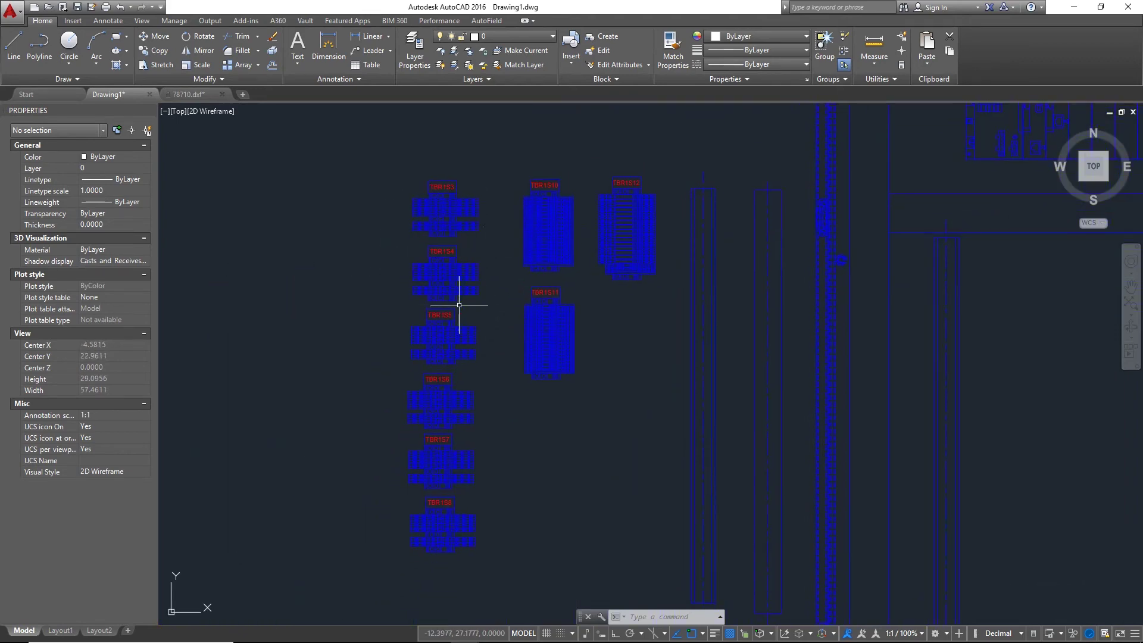
middle_drag(658, 330, 402, 426)
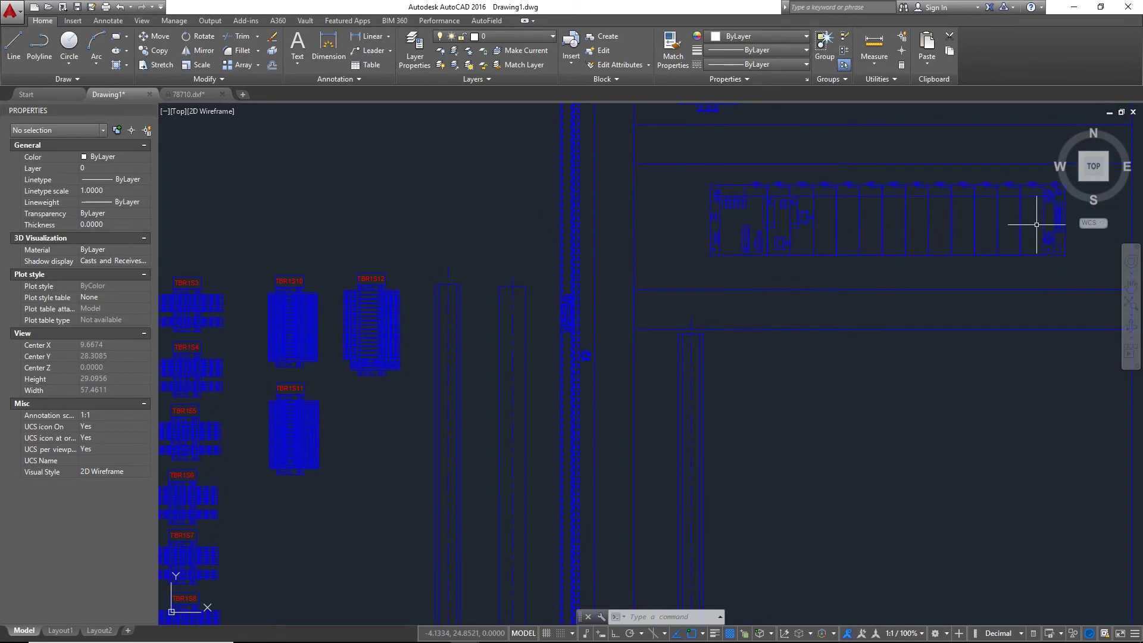
mouse_move(418, 239)
middle_down()
mouse_move(571, 173)
mouse_move(500, 263)
mouse_move(460, 288)
mouse_move(466, 260)
mouse_move(521, 272)
middle_up()
scroll(565, 176, down, 3)
scroll(340, 336, up, 2)
- Move the TBR1S3 terminal strip onto the upper end of the vertical rail below the second panel's lower horizontal duct
click(267, 279)
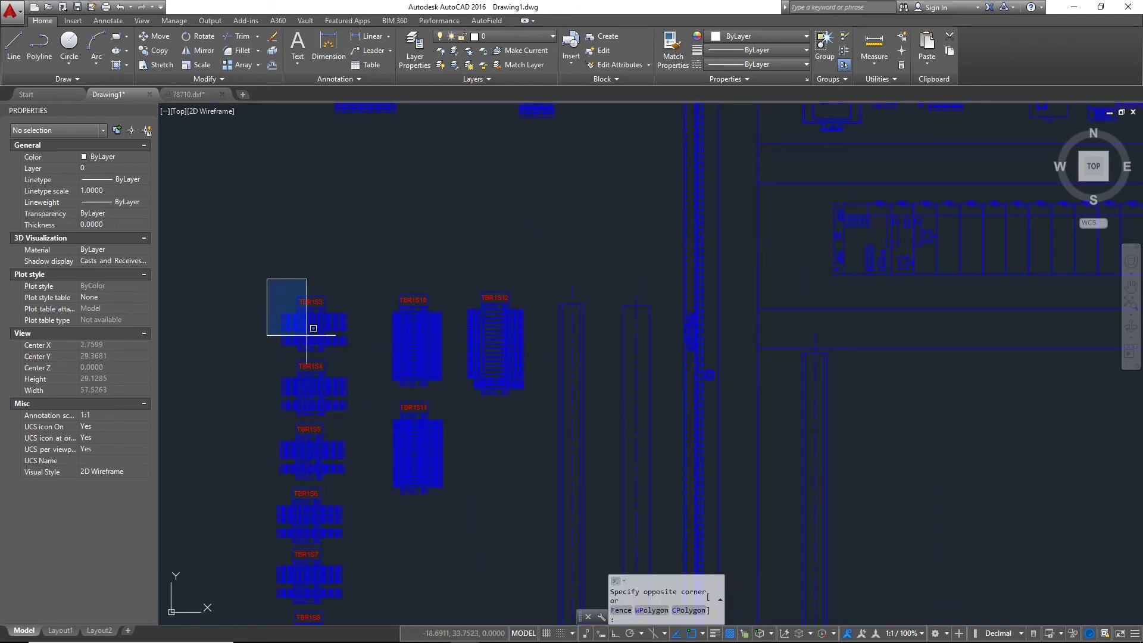
click(364, 358)
text(m)
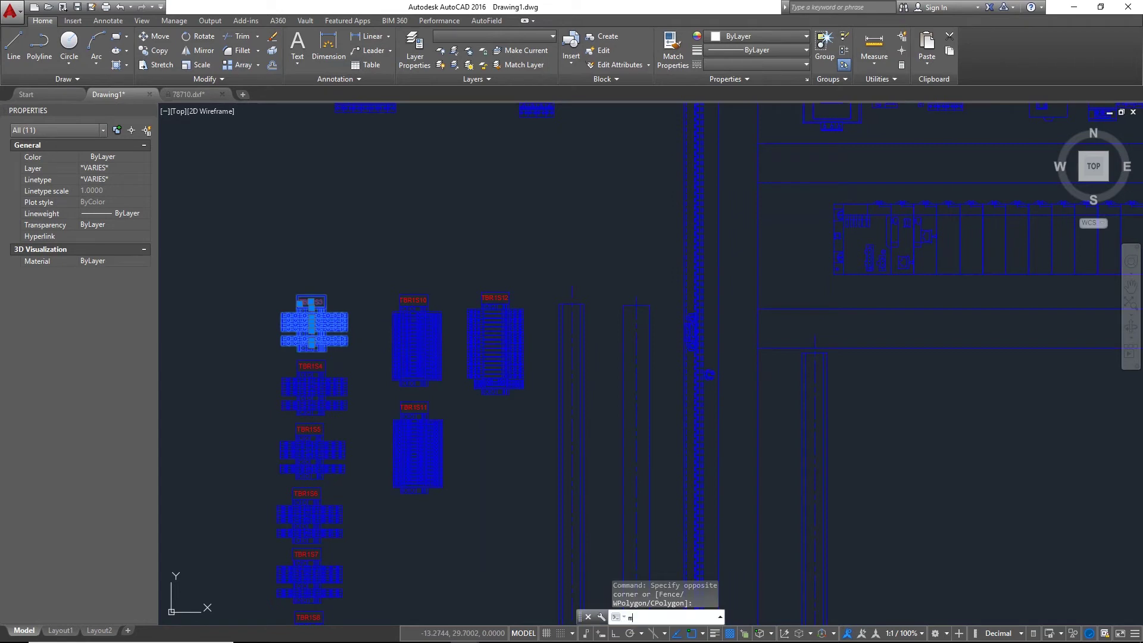
key(Return)
click(311, 301)
middle_drag(702, 370, 581, 327)
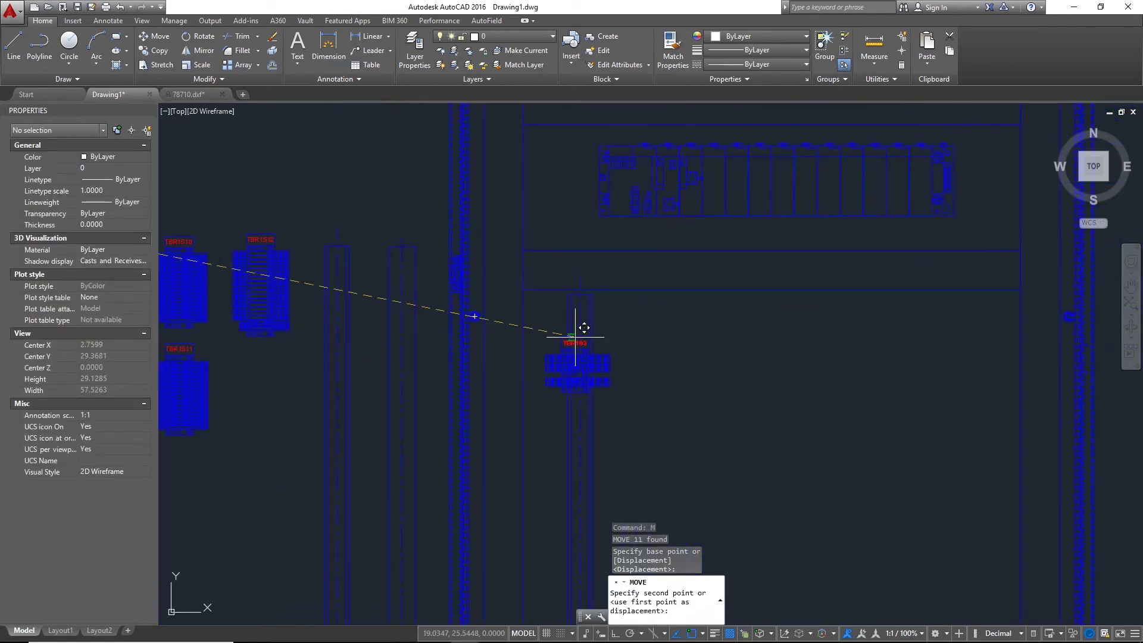
click(581, 301)
- Move the TBR1S4 terminal strip onto the vertical rail, directly below TBR1S3
middle_drag(490, 339, 701, 343)
click(242, 281)
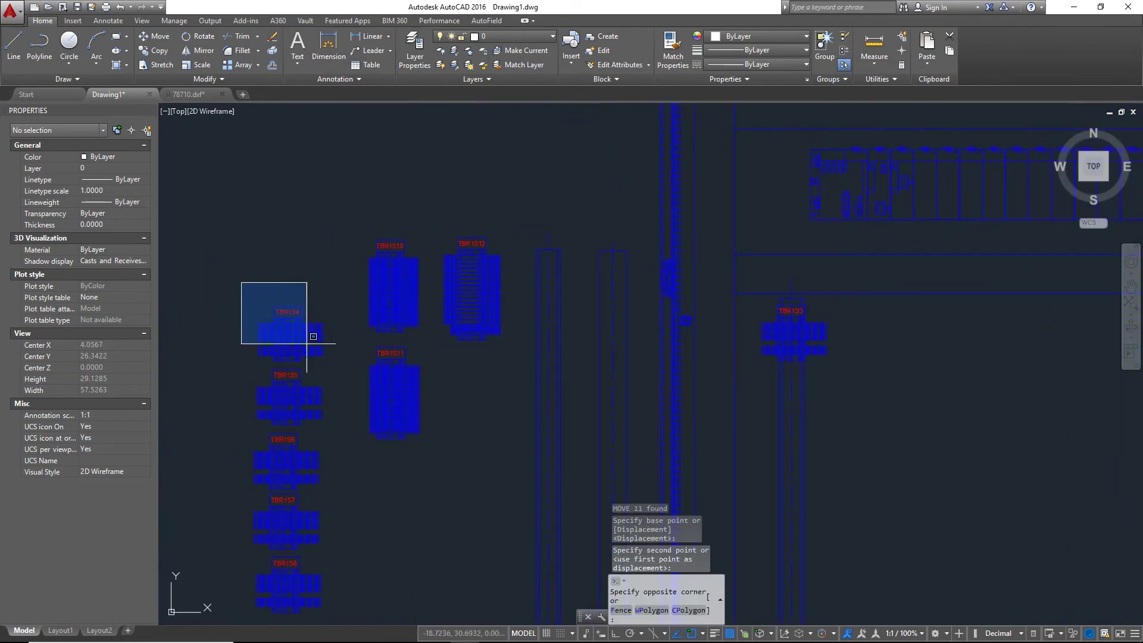
click(331, 363)
text(m)
key(Return)
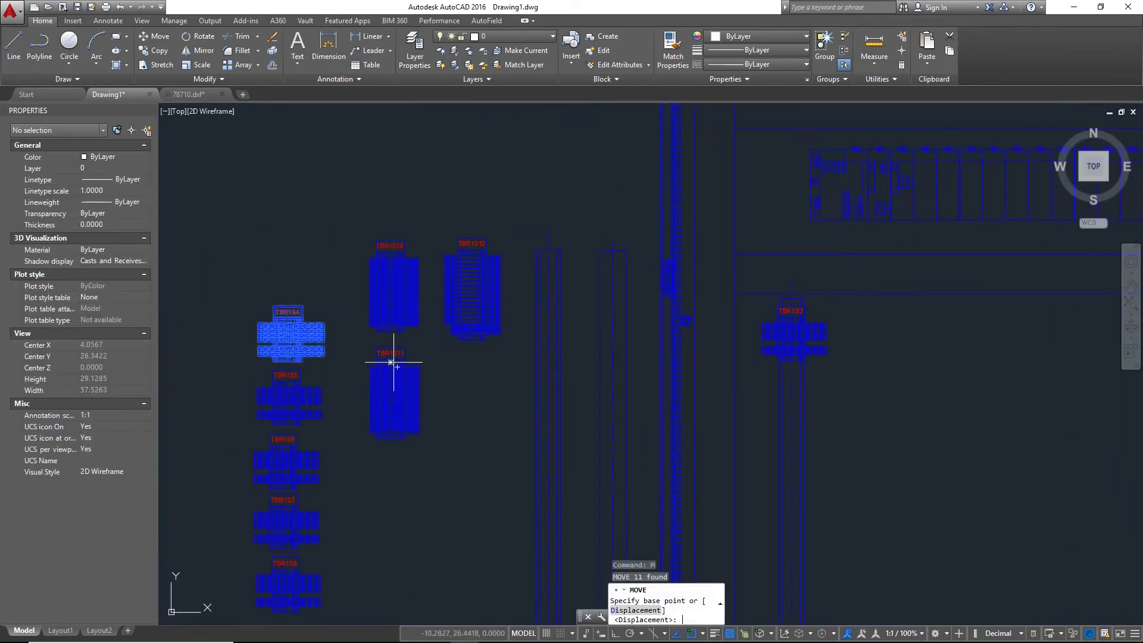
click(288, 311)
scroll(434, 327, up, 6)
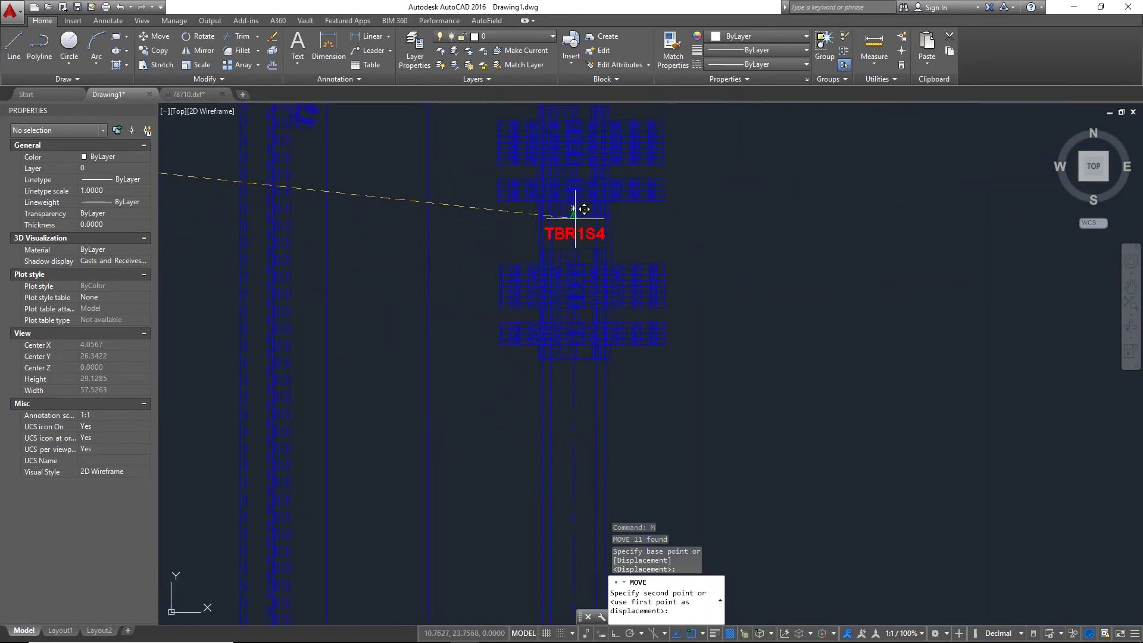
click(575, 219)
- Move the TBR1S5 terminal strip onto the vertical rail, directly below TBR1S4
scroll(481, 322, down, 2)
middle_drag(481, 326, 811, 338)
middle_drag(393, 352, 784, 395)
click(380, 311)
click(535, 410)
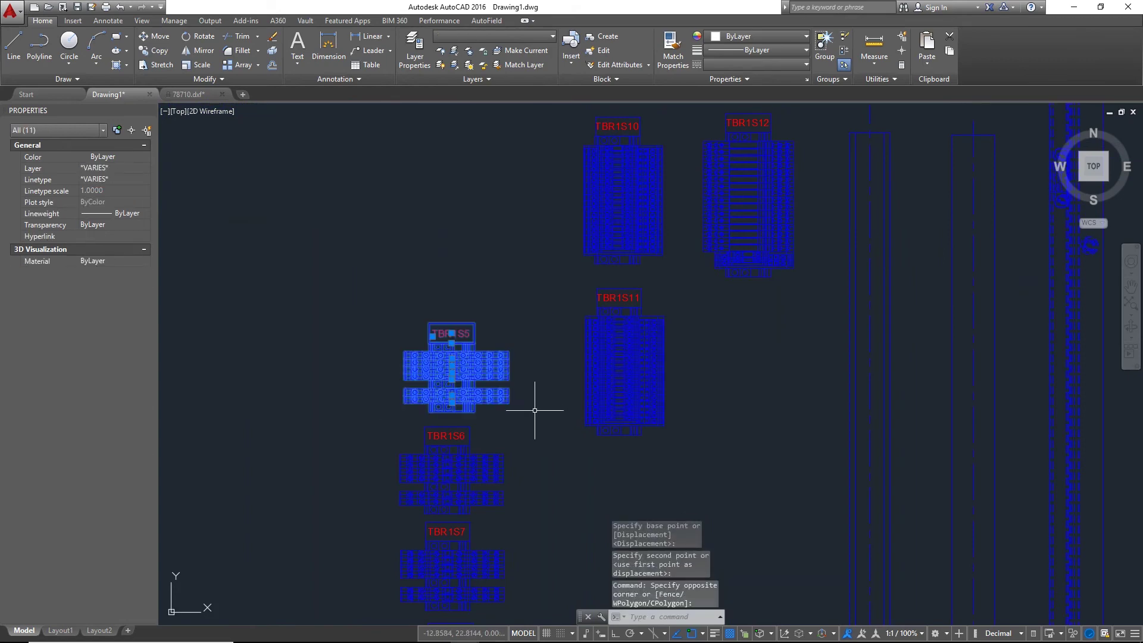
text(m)
key(Return)
click(451, 323)
scroll(650, 360, down, 2)
middle_drag(774, 402, 528, 390)
scroll(656, 386, up, 1)
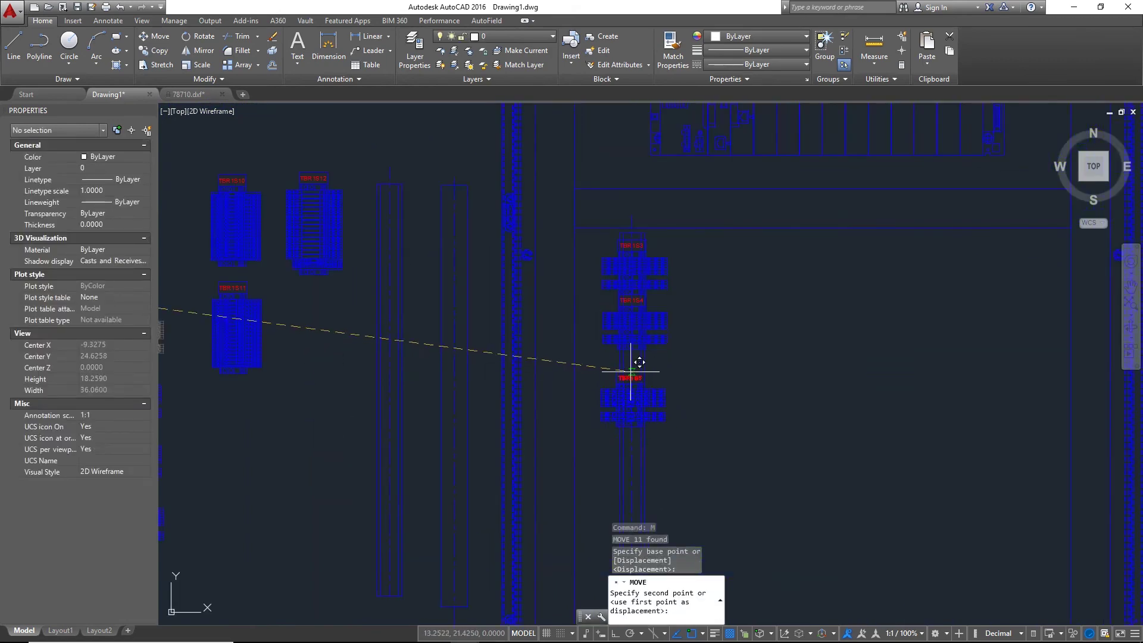
click(633, 339)
- Copy the vertical wire duct from beside the panel to the lower horizontal duct's bottom edge, right of the TBR1S3–TBR1S5 rail
scroll(487, 339, up, 3)
middle_drag(487, 339, 536, 311)
scroll(536, 312, down, 2)
click(492, 209)
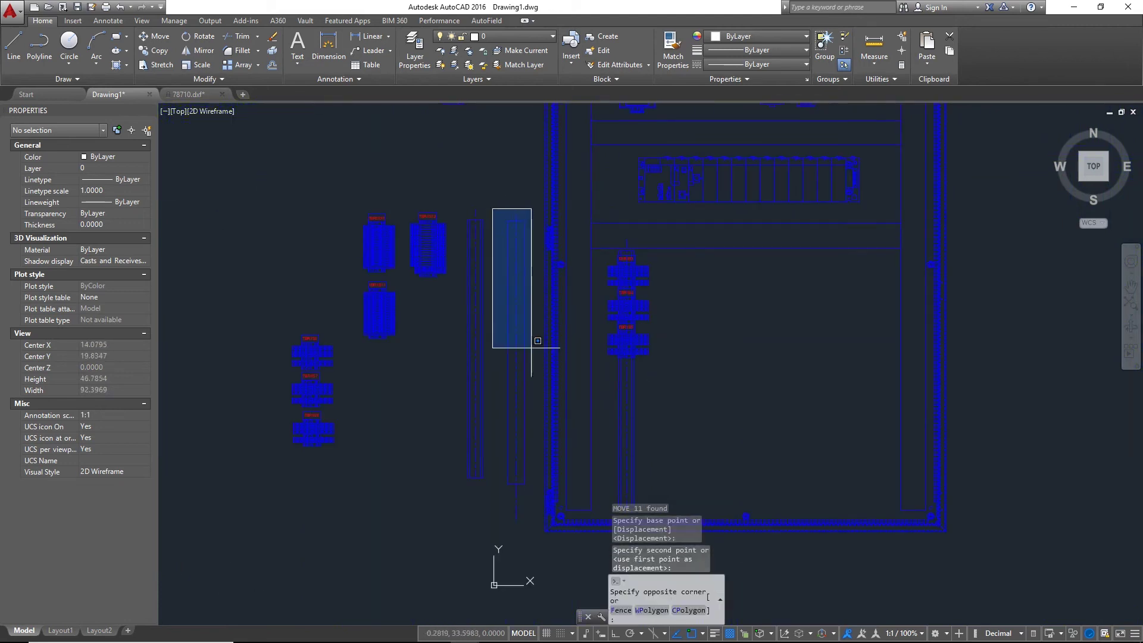
click(539, 529)
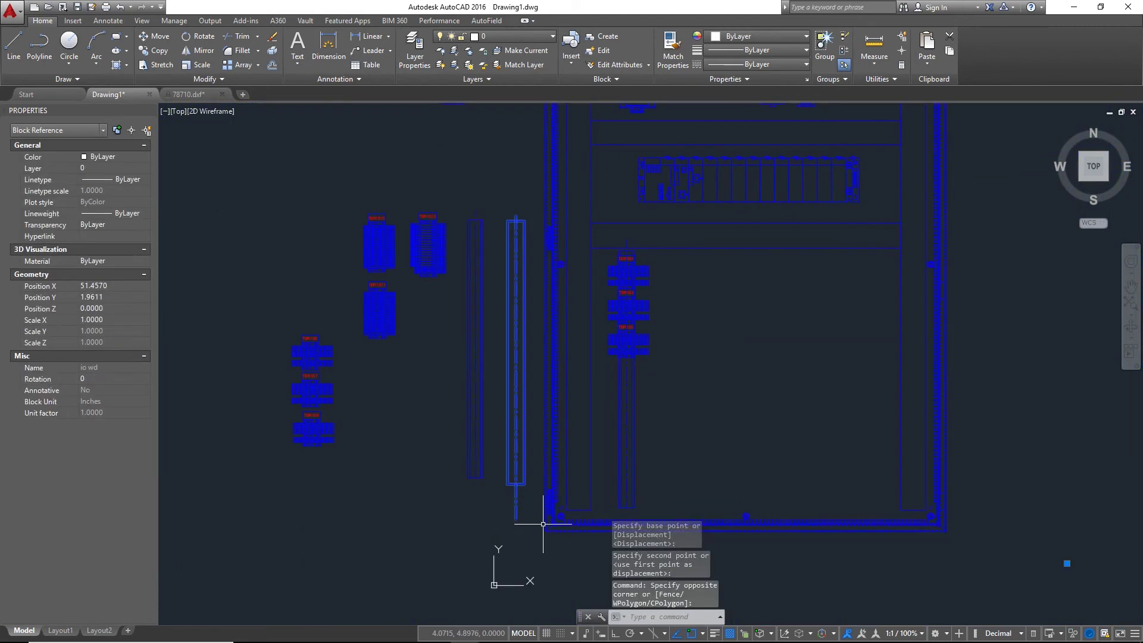
key(ctrl+shift+c)
scroll(506, 226, up, 2)
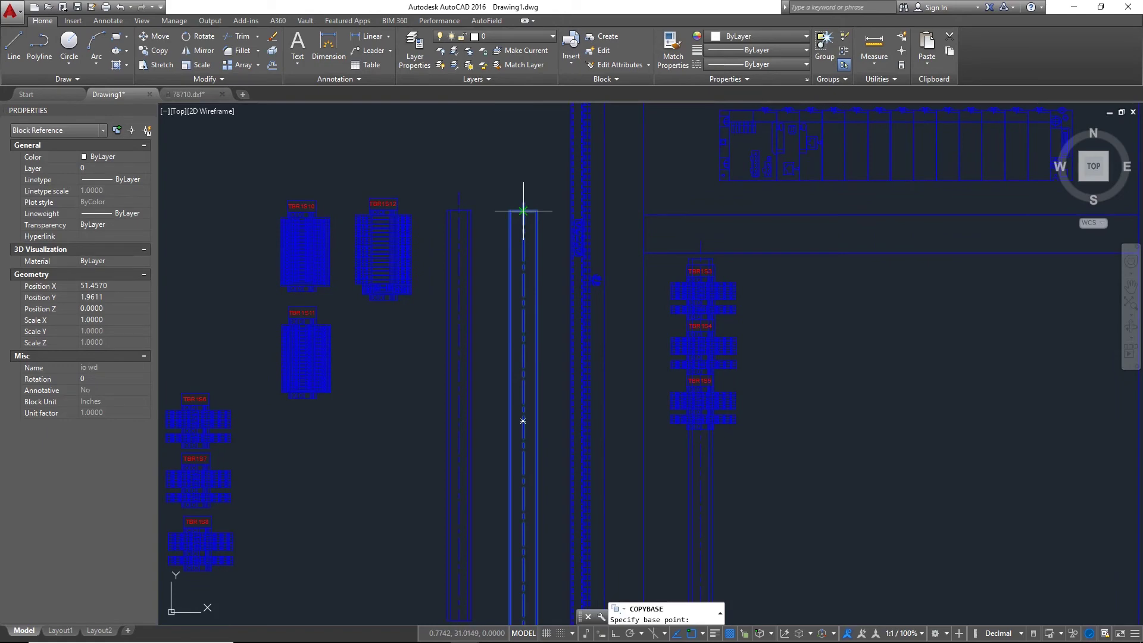
click(523, 210)
scroll(732, 309, up, 3)
key(ctrl+v)
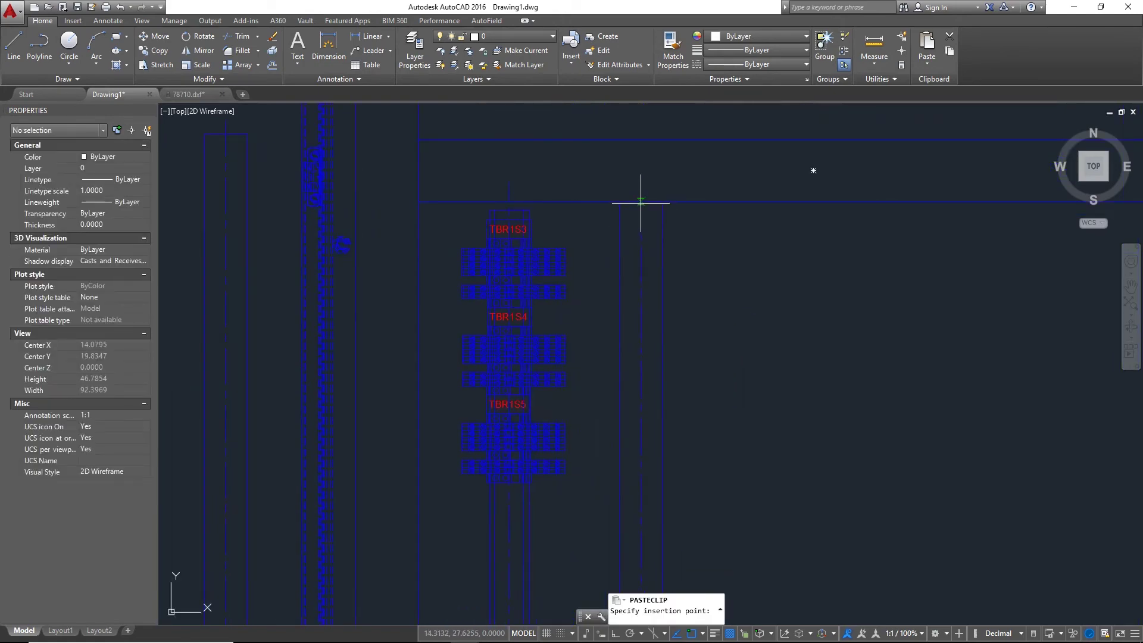
click(641, 202)
- Copy the vertical DIN rail from beside the panel into the space right of the newly placed vertical duct
scroll(692, 327, down, 3)
middle_drag(617, 324, 770, 294)
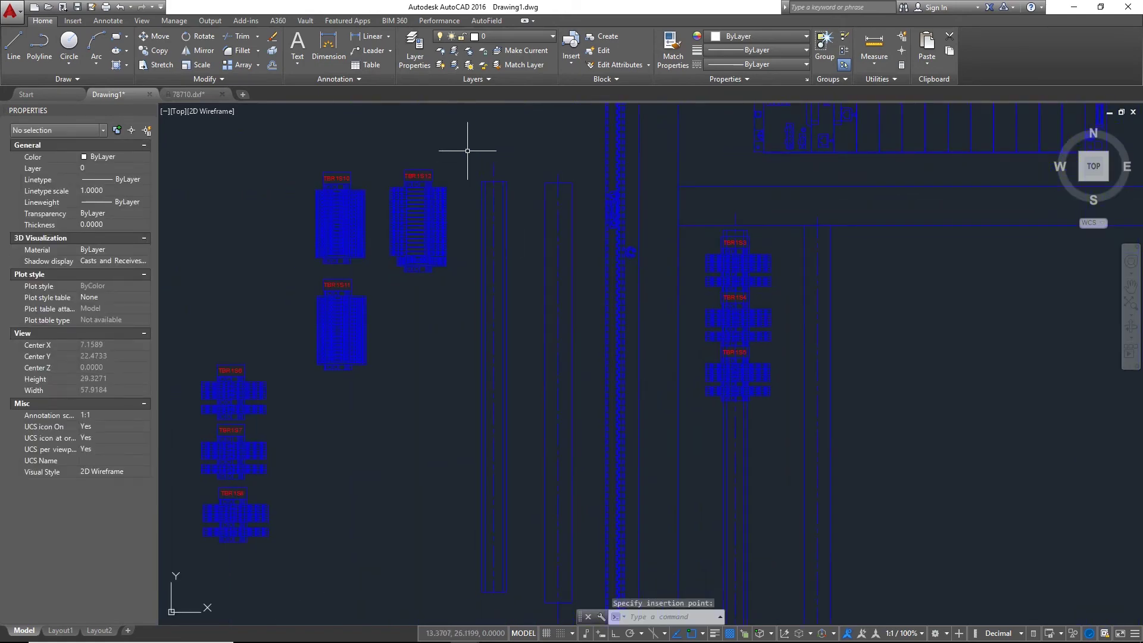
click(471, 150)
click(529, 603)
key(ctrl+c)
middle_drag(745, 430, 437, 403)
key(ctrl+v)
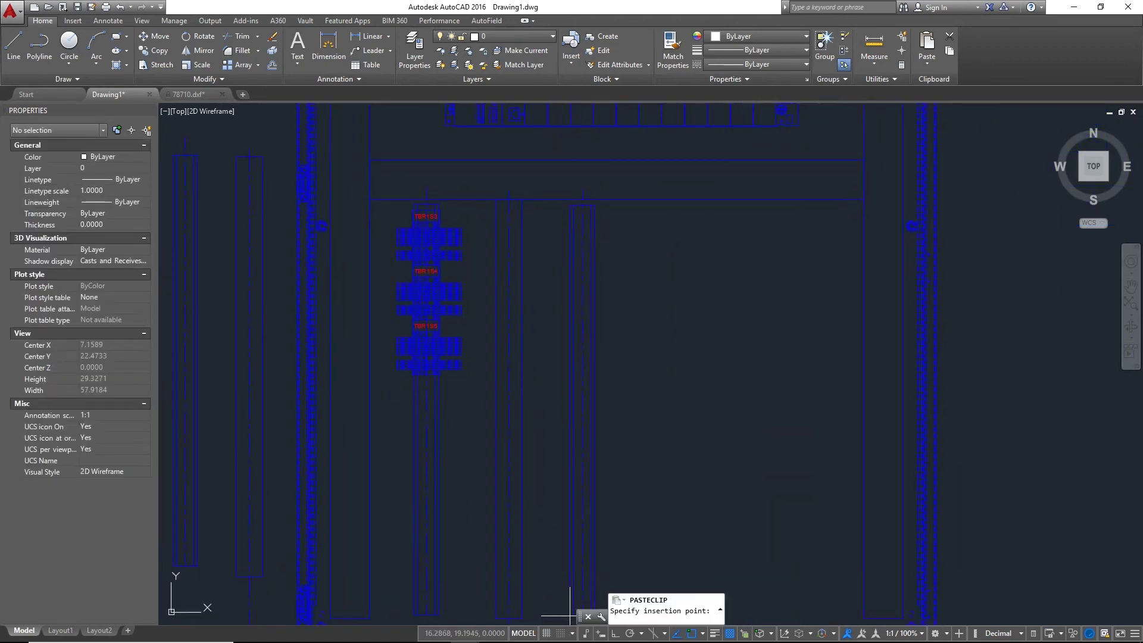
click(566, 616)
- Copy the TBR1S10 and TBR1S11 terminal strips together onto the upper part of the second vertical DIN rail
scroll(530, 476, down, 1)
middle_drag(516, 481, 724, 510)
click(404, 284)
click(460, 486)
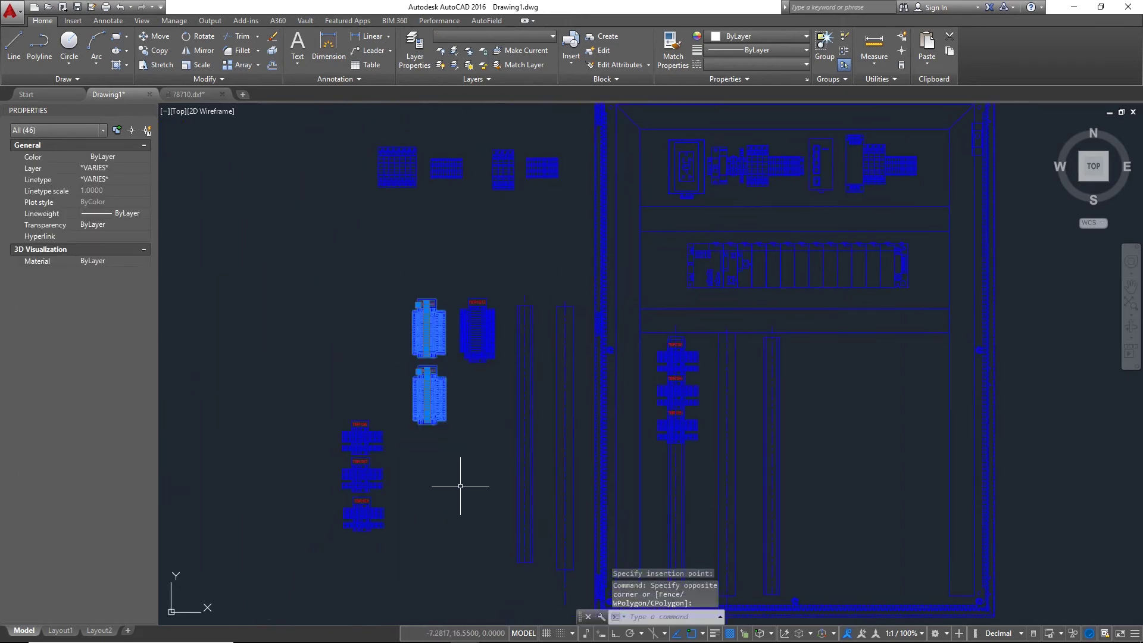
key(ctrl+shift+c)
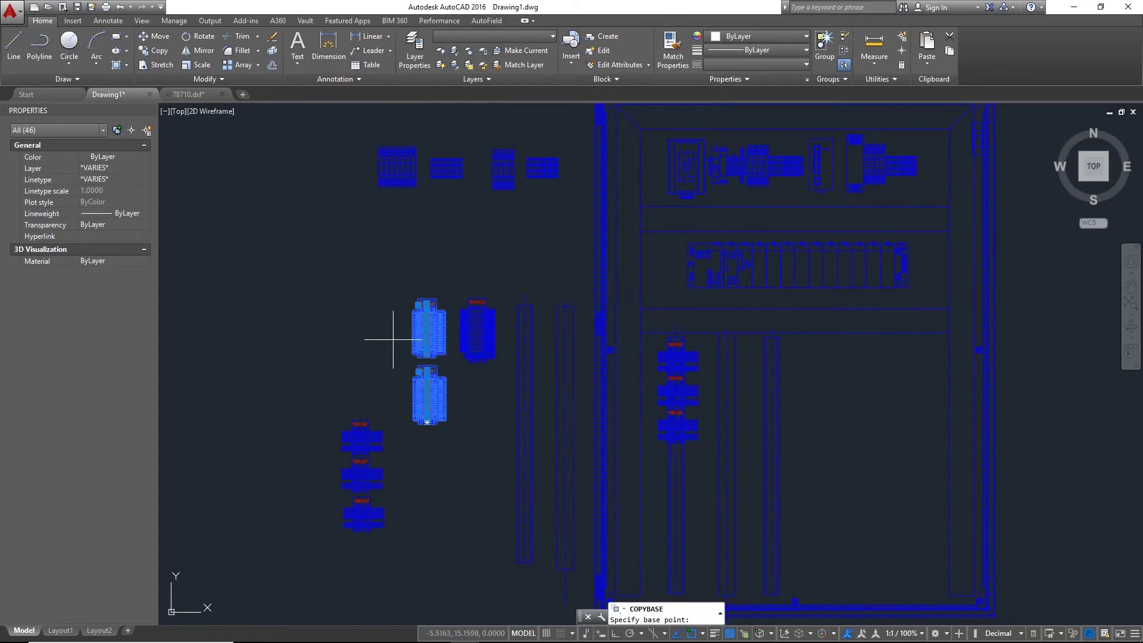
scroll(417, 309, up, 5)
click(452, 283)
scroll(464, 309, down, 5)
scroll(535, 339, up, 2)
key(ctrl+v)
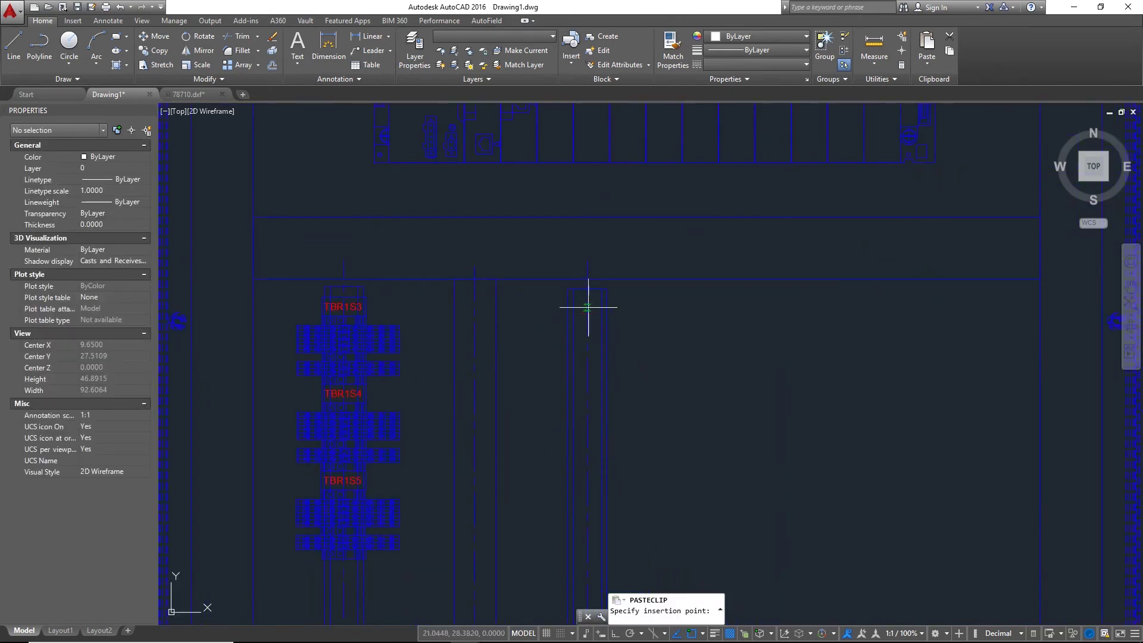
click(587, 297)
- Copy the vertical wire duct to the lower horizontal duct's bottom edge, right of the TBR1S10 and TBR1S11 rail
scroll(598, 380, down, 2)
middle_drag(573, 377, 785, 317)
middle_drag(473, 296, 455, 224)
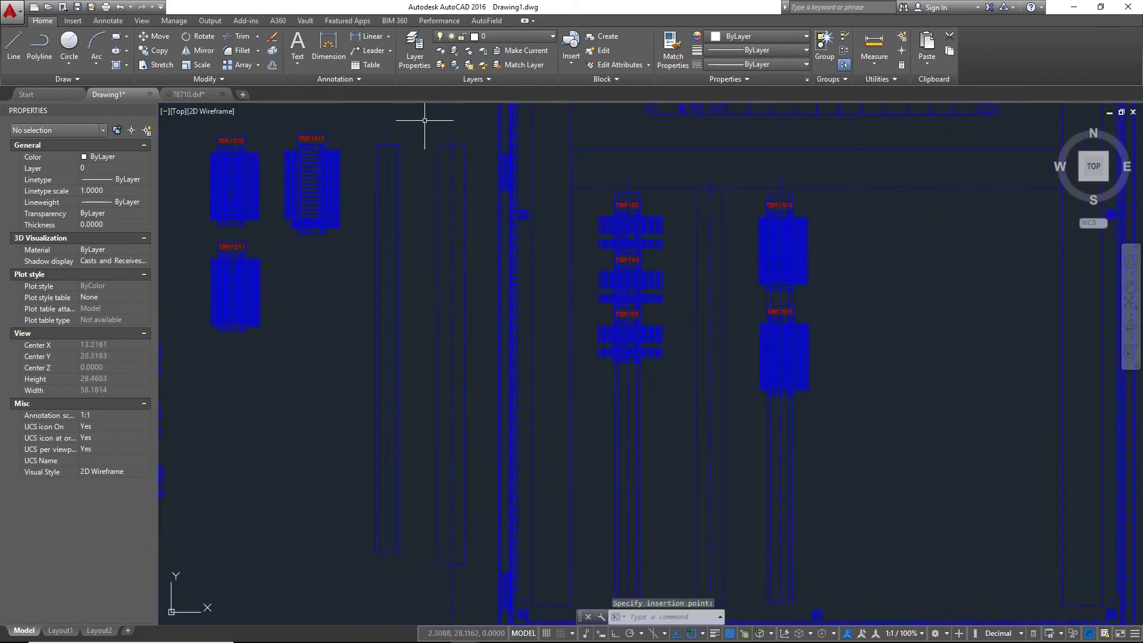
click(423, 131)
middle_drag(460, 456, 480, 360)
click(492, 569)
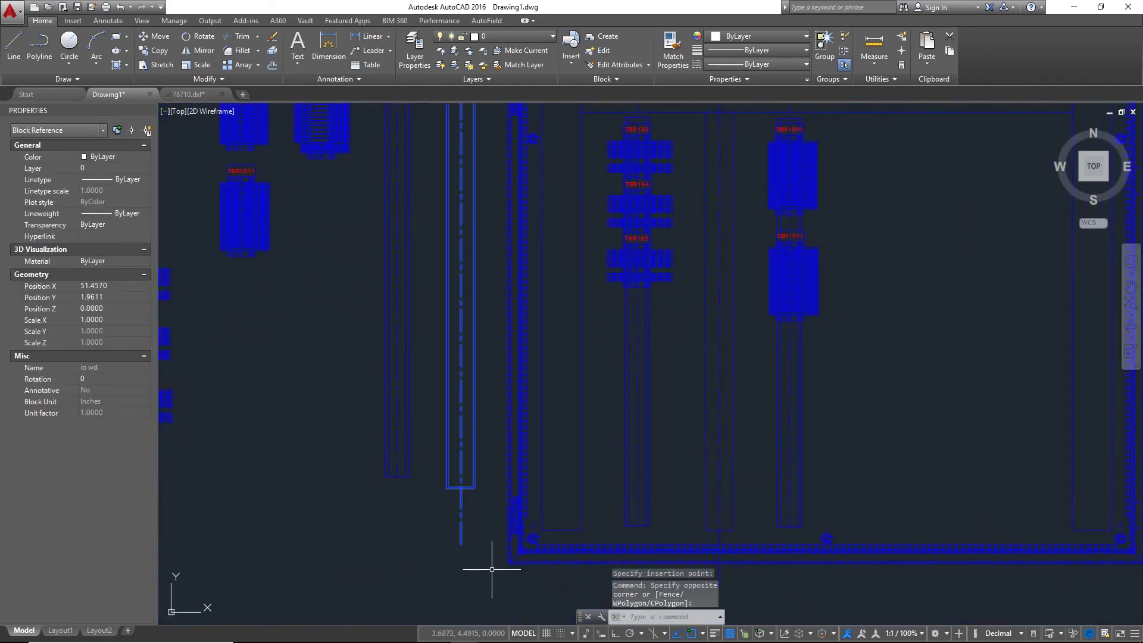
key(ctrl+shift+c)
middle_drag(478, 199, 475, 440)
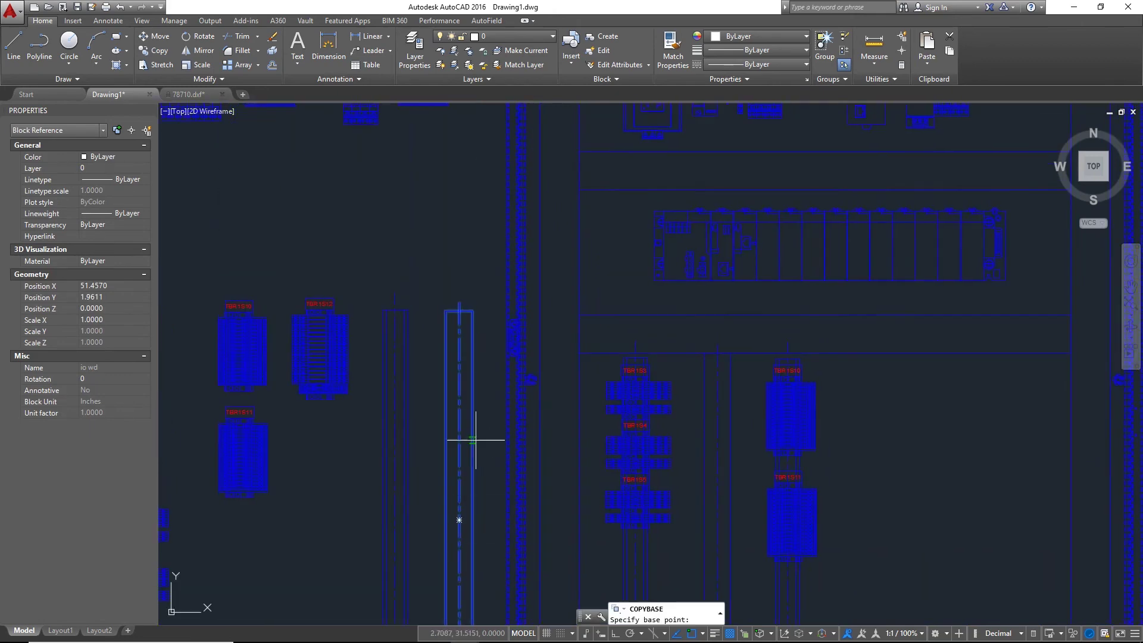
click(459, 310)
key(ctrl+v)
middle_drag(716, 357, 592, 294)
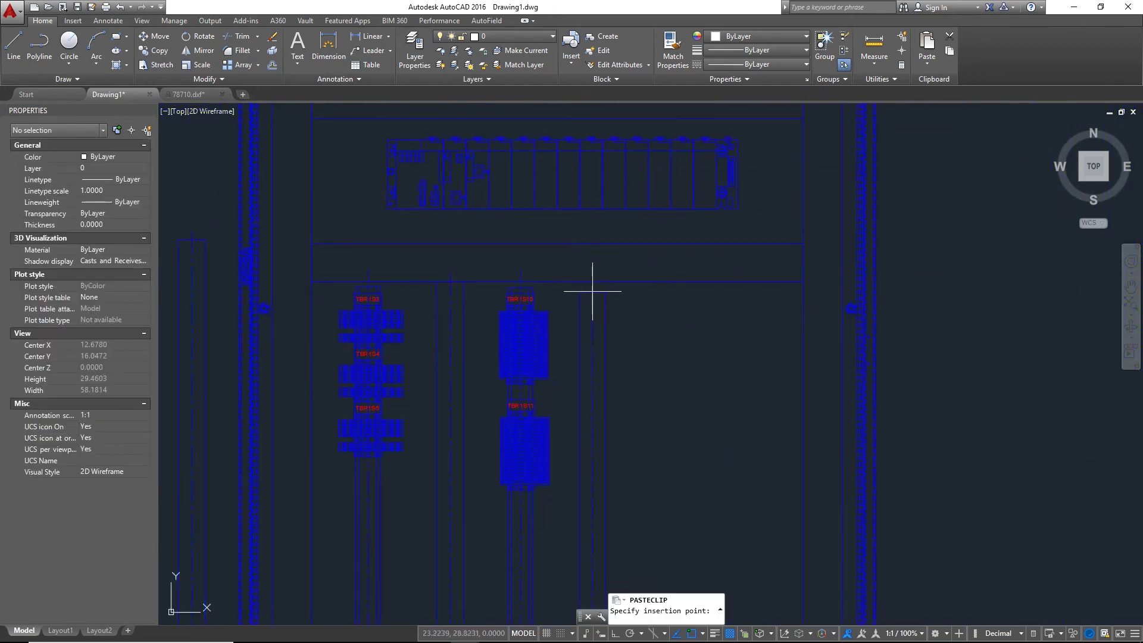
click(592, 282)
- Copy the TBR1S12 terminal strip into the panel's lower section, near the right-hand side duct
middle_drag(625, 364, 795, 303)
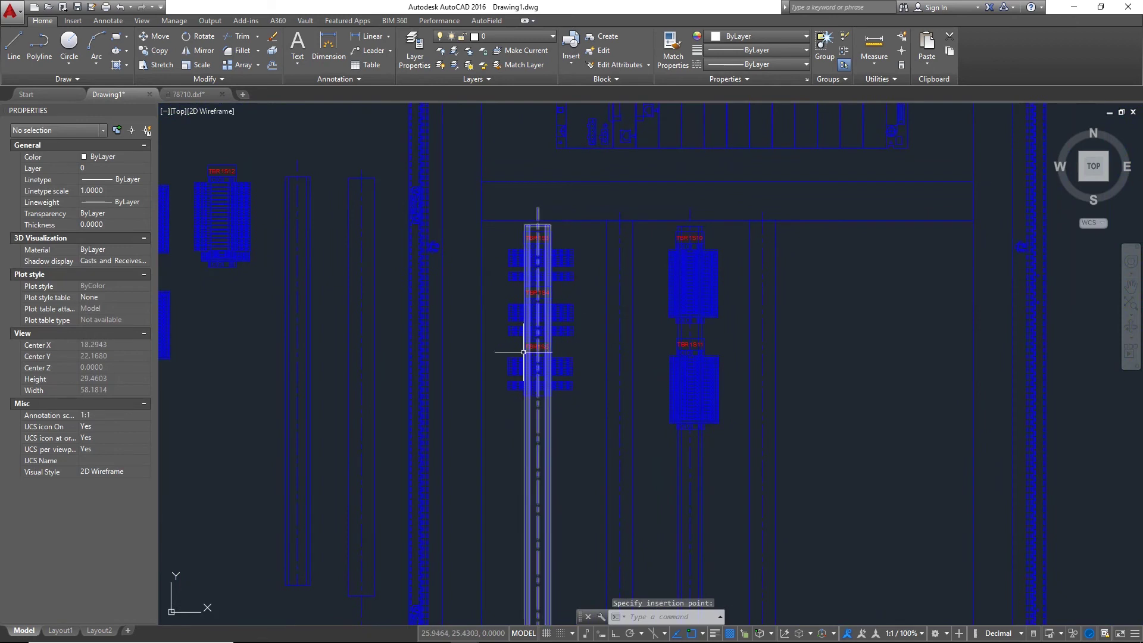
scroll(304, 311, down, 1)
middle_drag(304, 311, 413, 333)
click(335, 229)
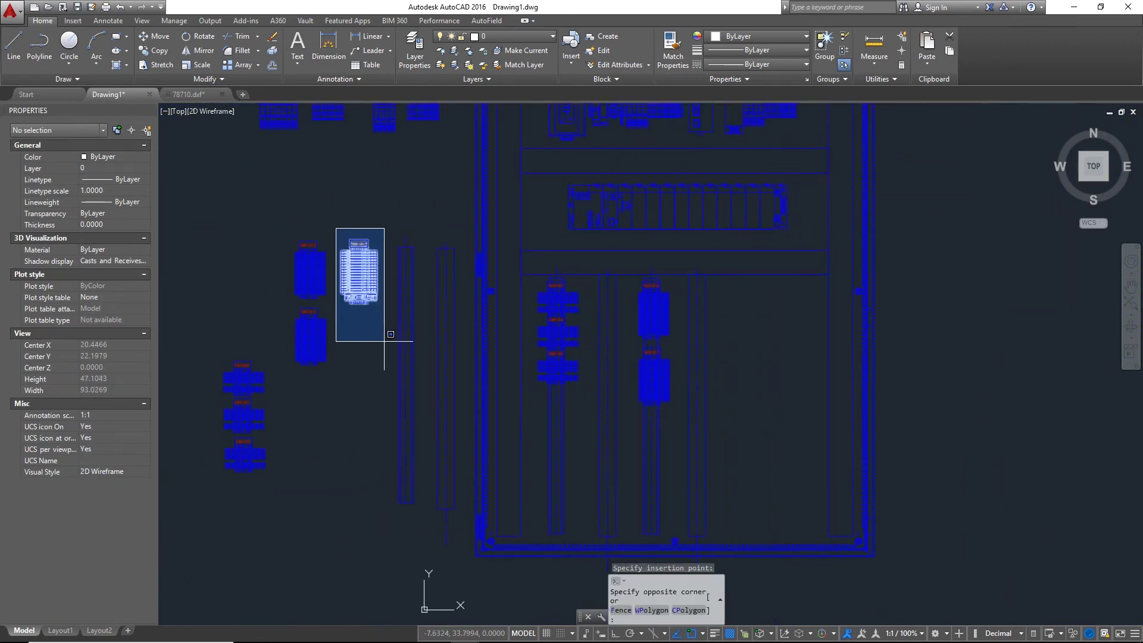
click(389, 341)
key(ctrl+shift+c)
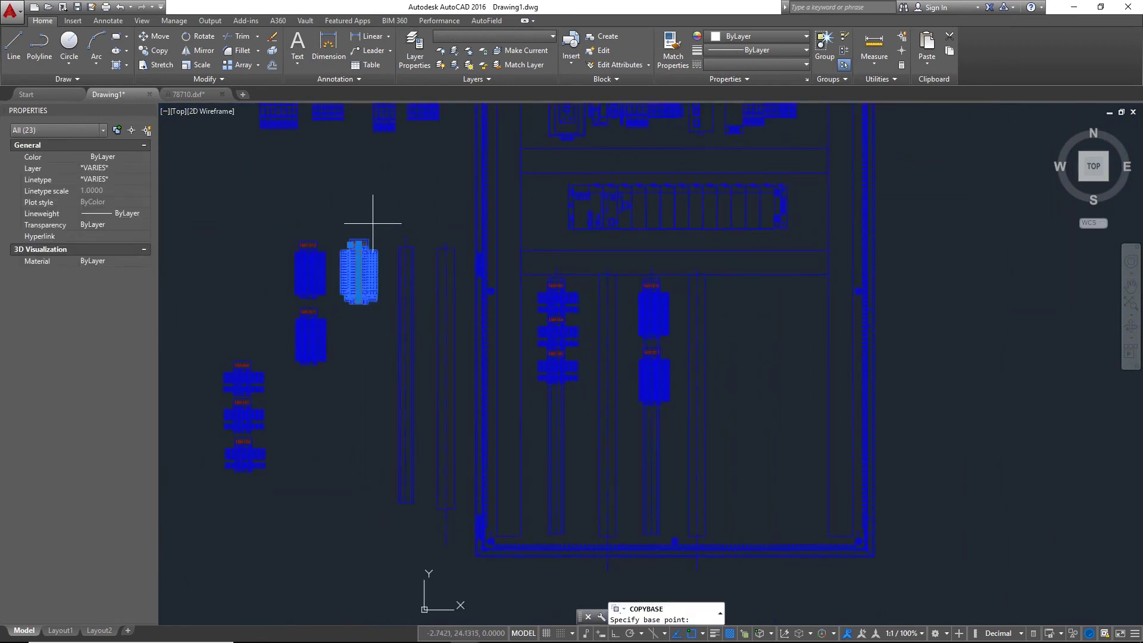
click(362, 232)
key(ctrl+v)
middle_drag(749, 328, 585, 287)
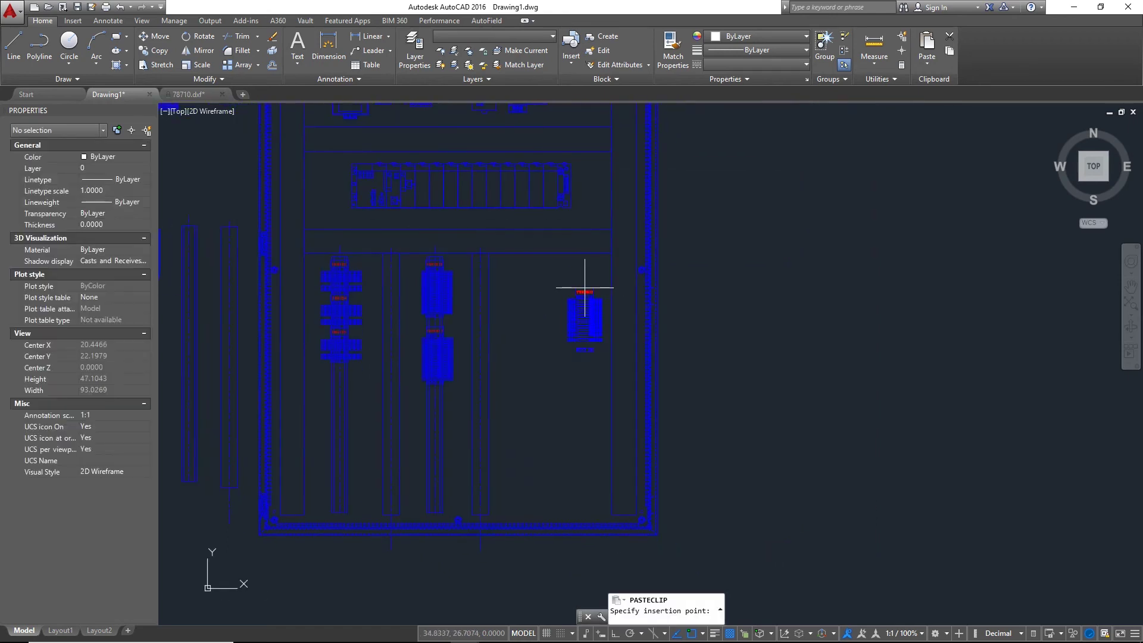
click(582, 262)
- Copy the vertical DIN rail into the panel so it runs centred behind the TBR1S12 terminal strip
middle_drag(168, 218, 291, 206)
click(290, 206)
click(342, 498)
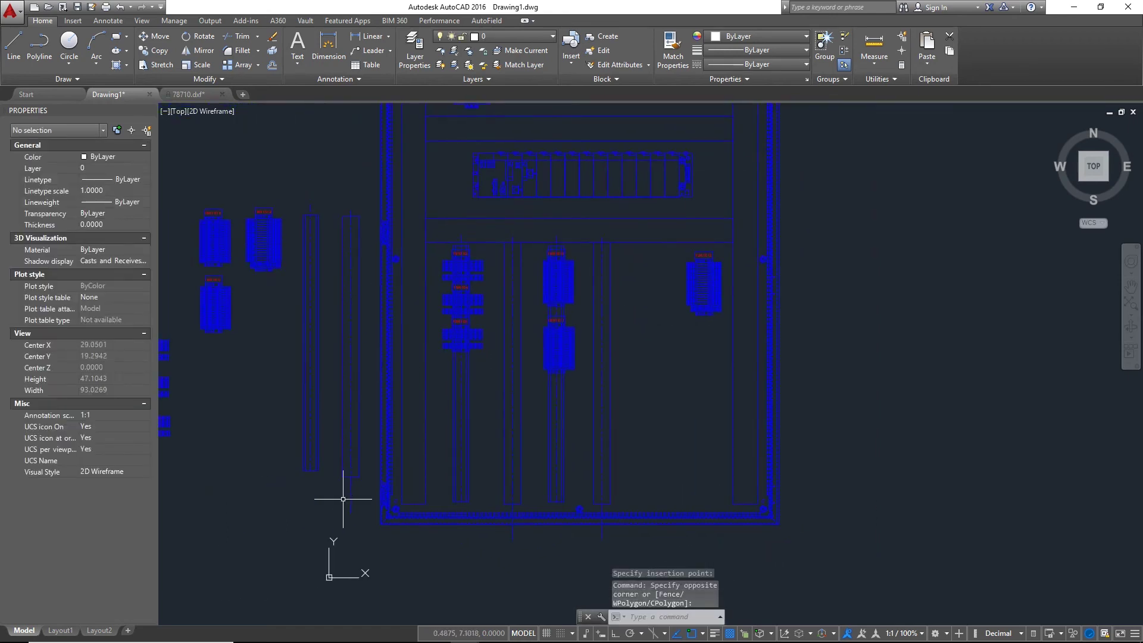
click(313, 433)
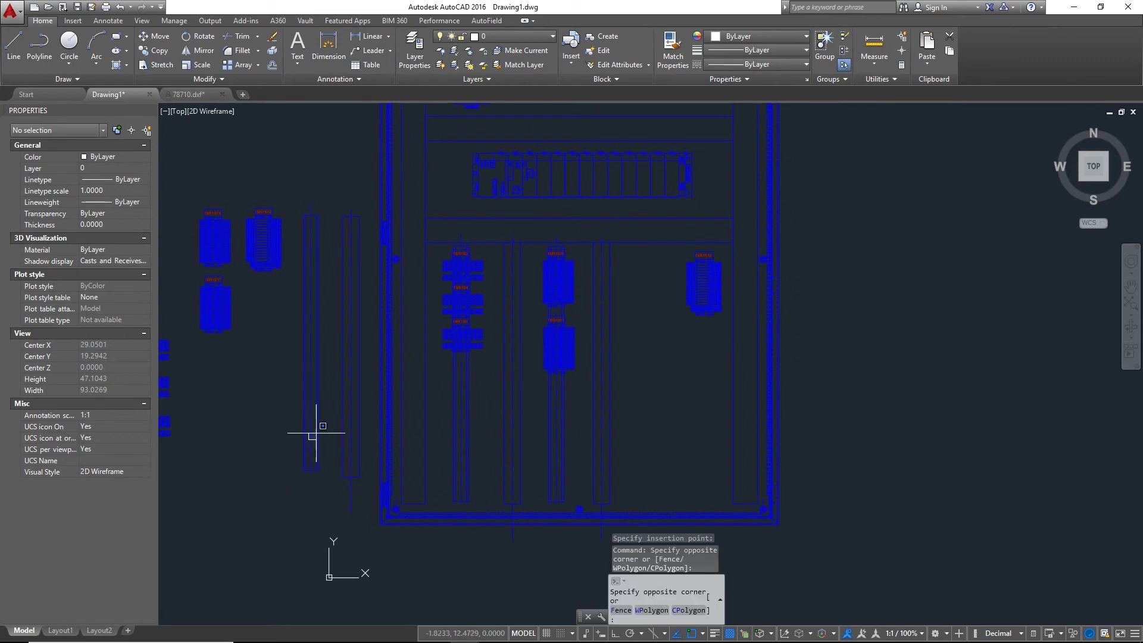
click(292, 410)
key(ctrl+shift+c)
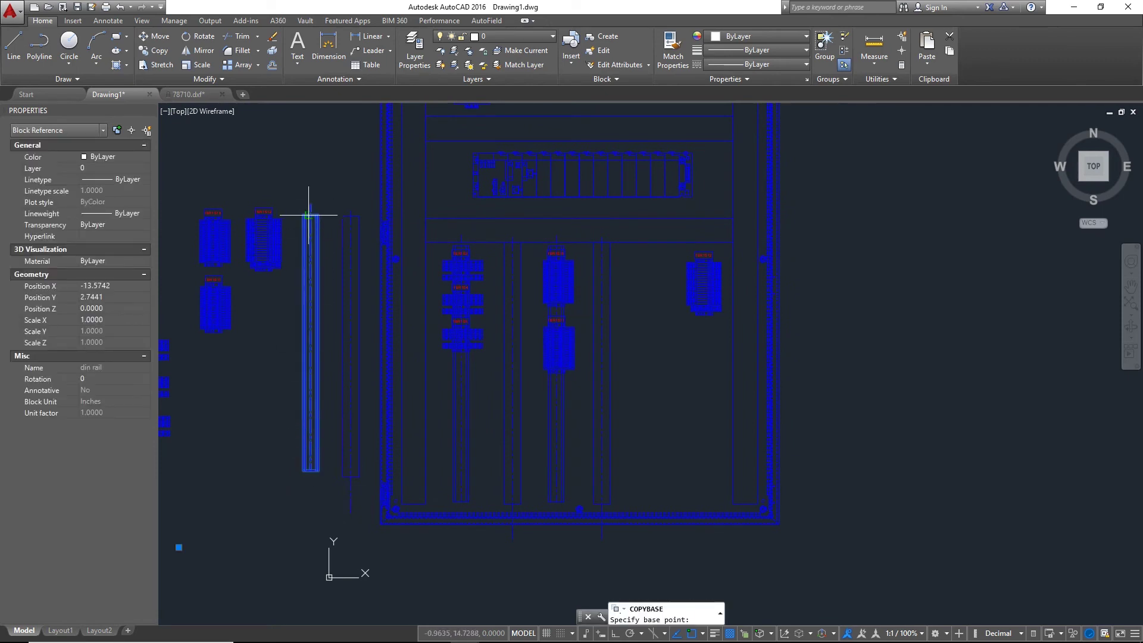
click(310, 215)
scroll(518, 256, up, 6)
key(ctrl+v)
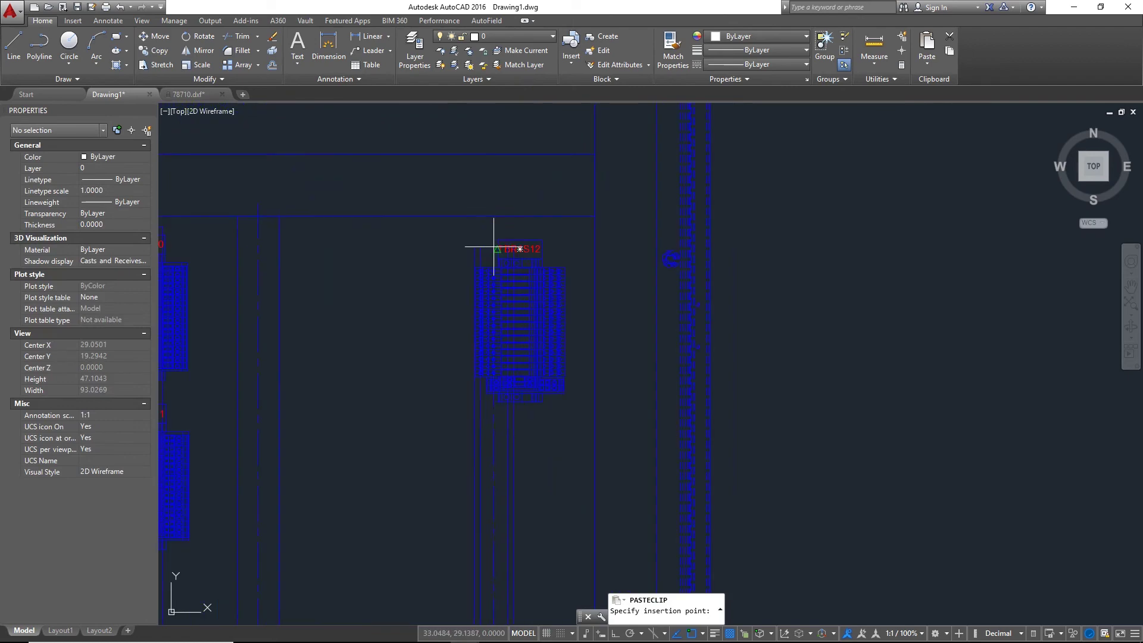
scroll(519, 249, down, 4)
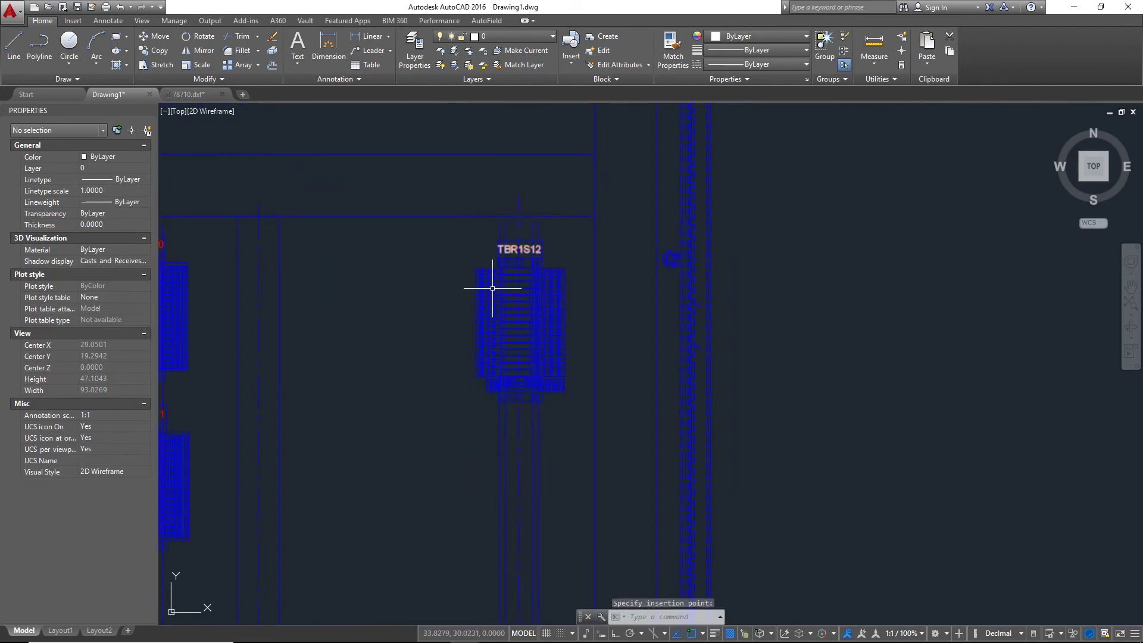
- Copy the vertical wire duct to the lower horizontal duct's bottom edge, just left of the TBR1S12 rail
scroll(522, 384, down, 2)
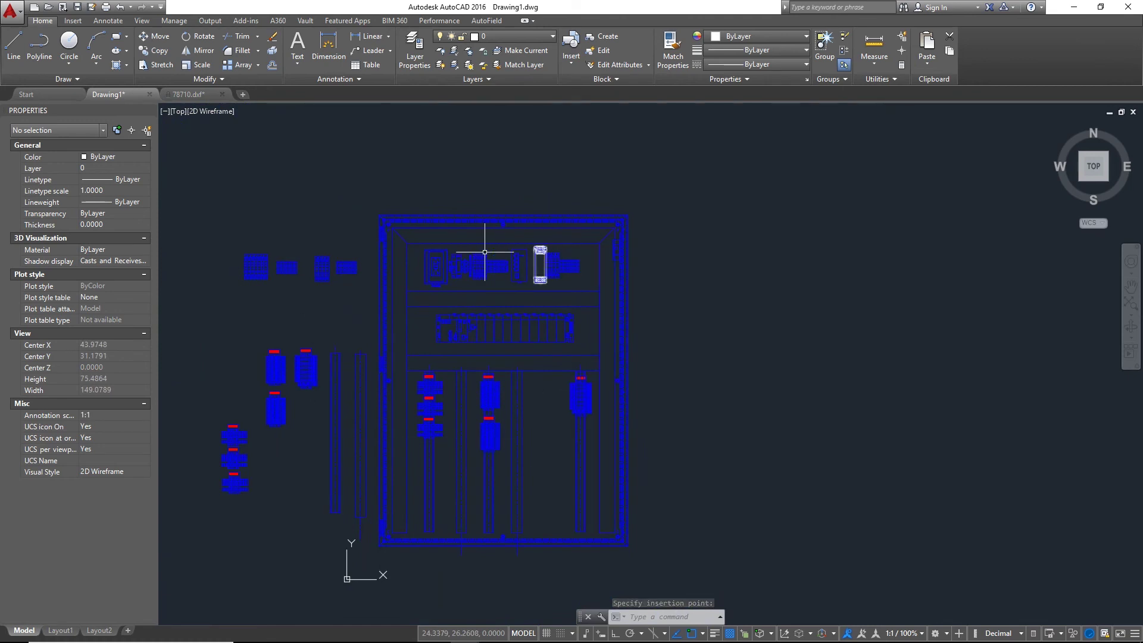
click(506, 498)
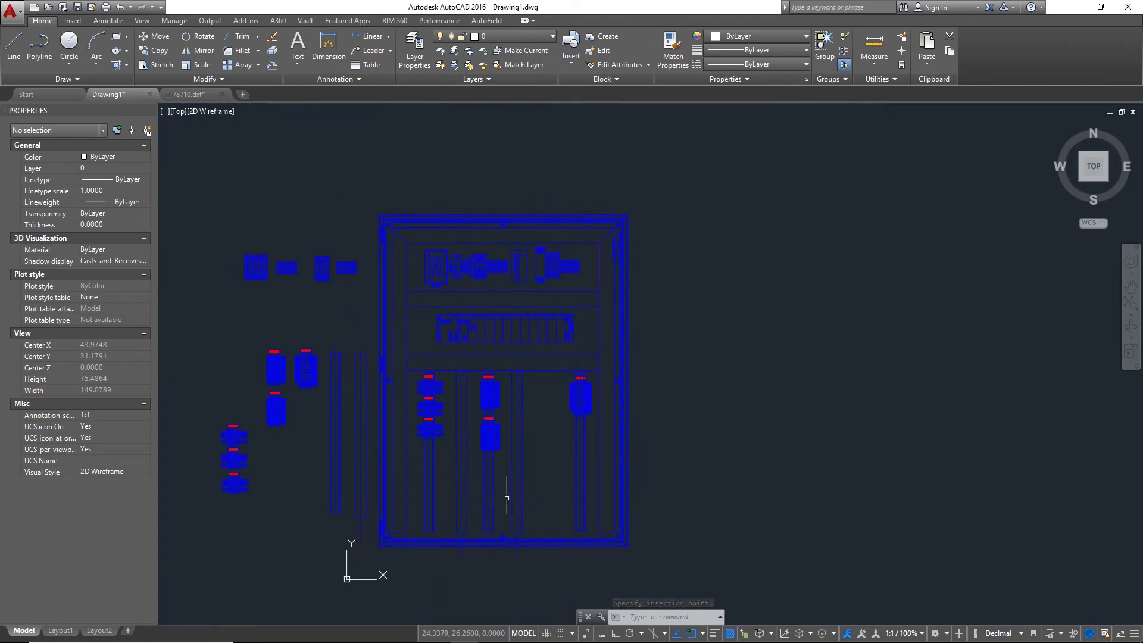
click(365, 448)
key(ctrl+shift+c)
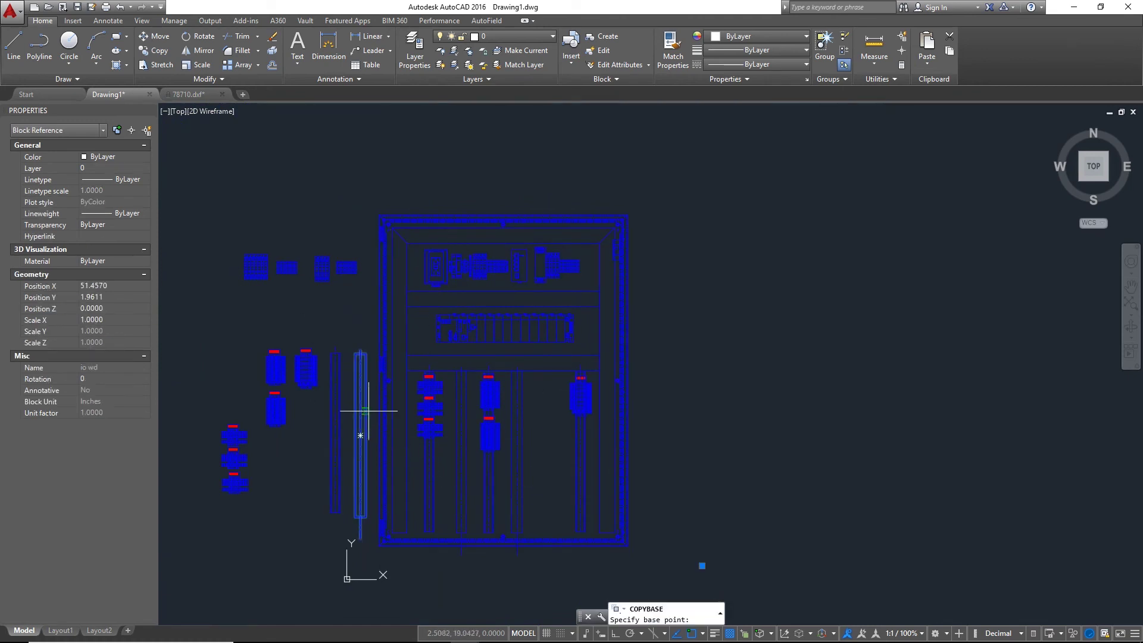
scroll(360, 353, up, 1)
click(360, 354)
middle_drag(625, 429, 490, 355)
key(ctrl+v)
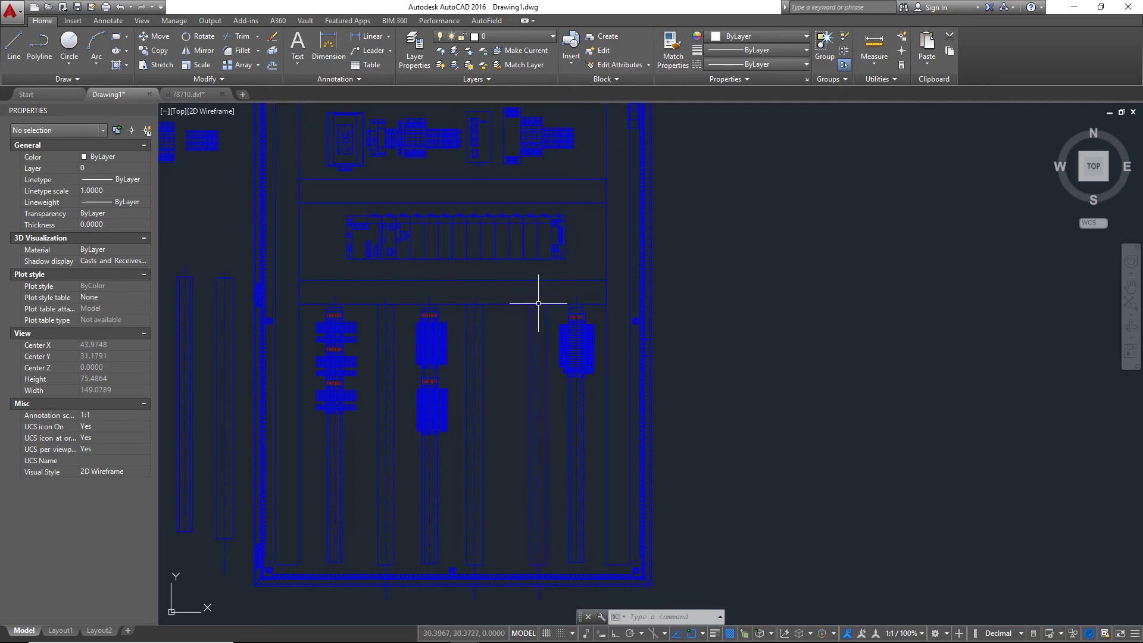
click(521, 404)
- Examine the other populated panel layout to the right of the panel that was just filled
scroll(521, 404, down, 2)
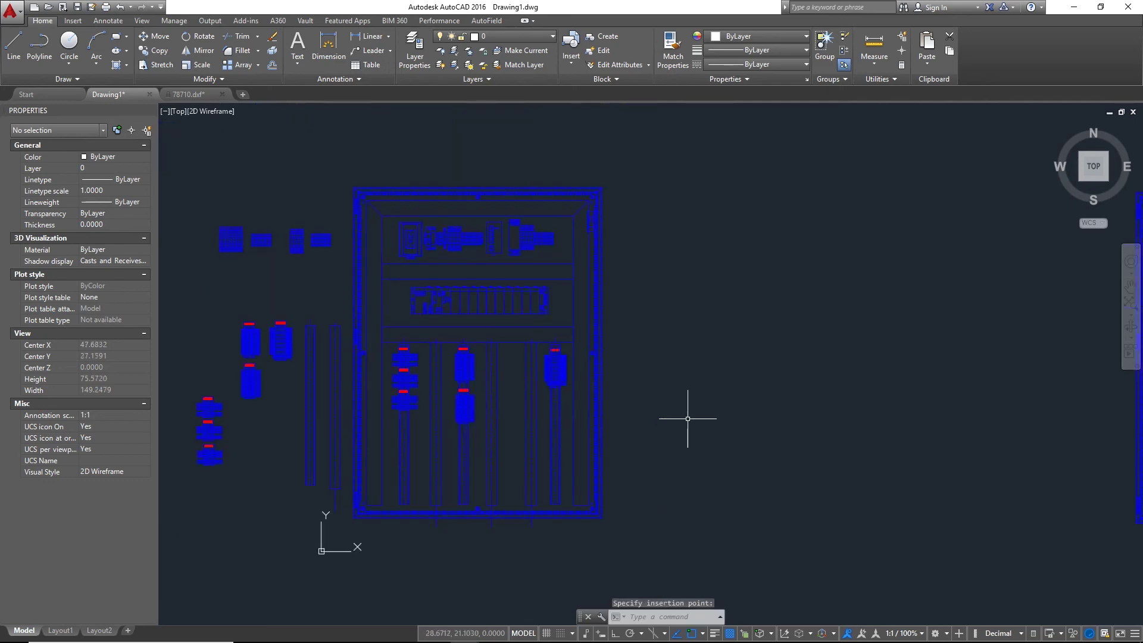
middle_drag(726, 397, 447, 356)
middle_drag(783, 313, 576, 312)
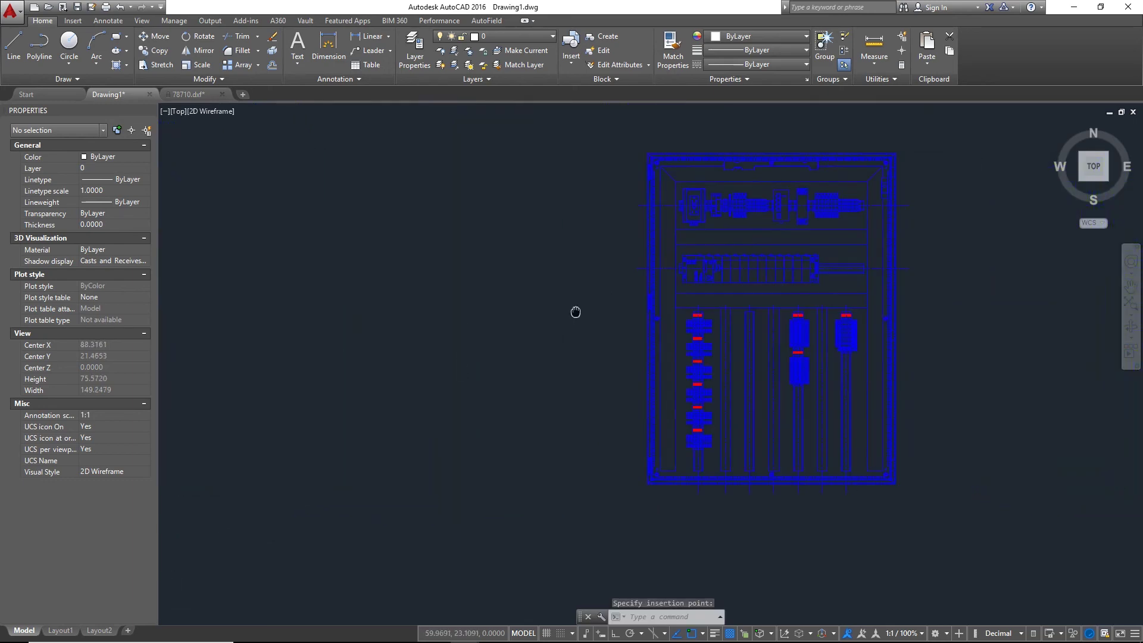
middle_drag(388, 334, 383, 335)
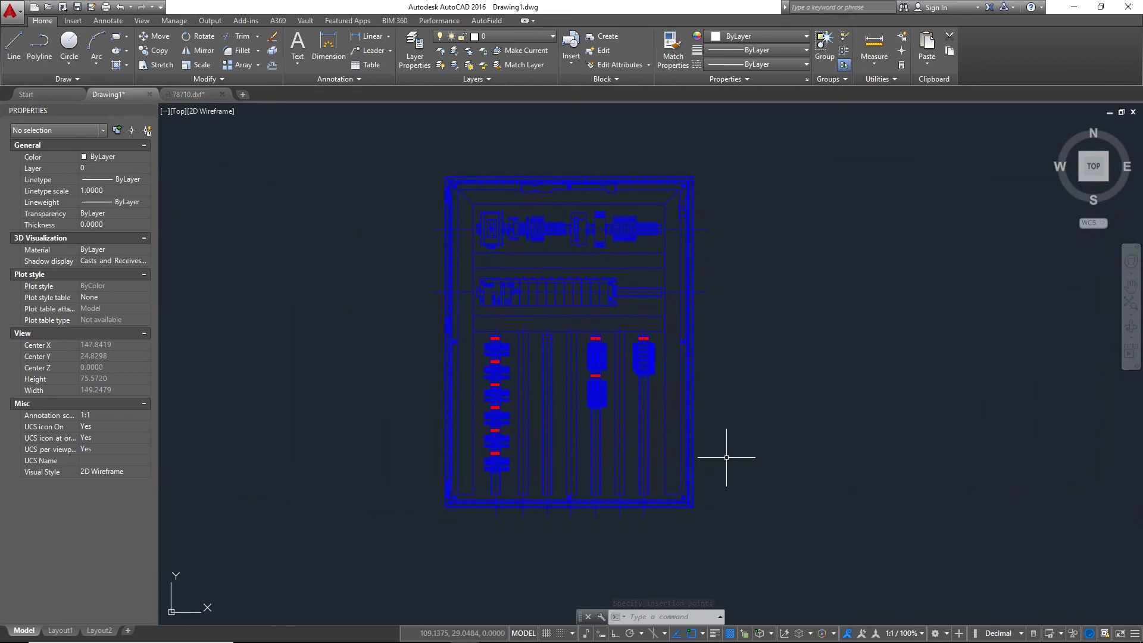